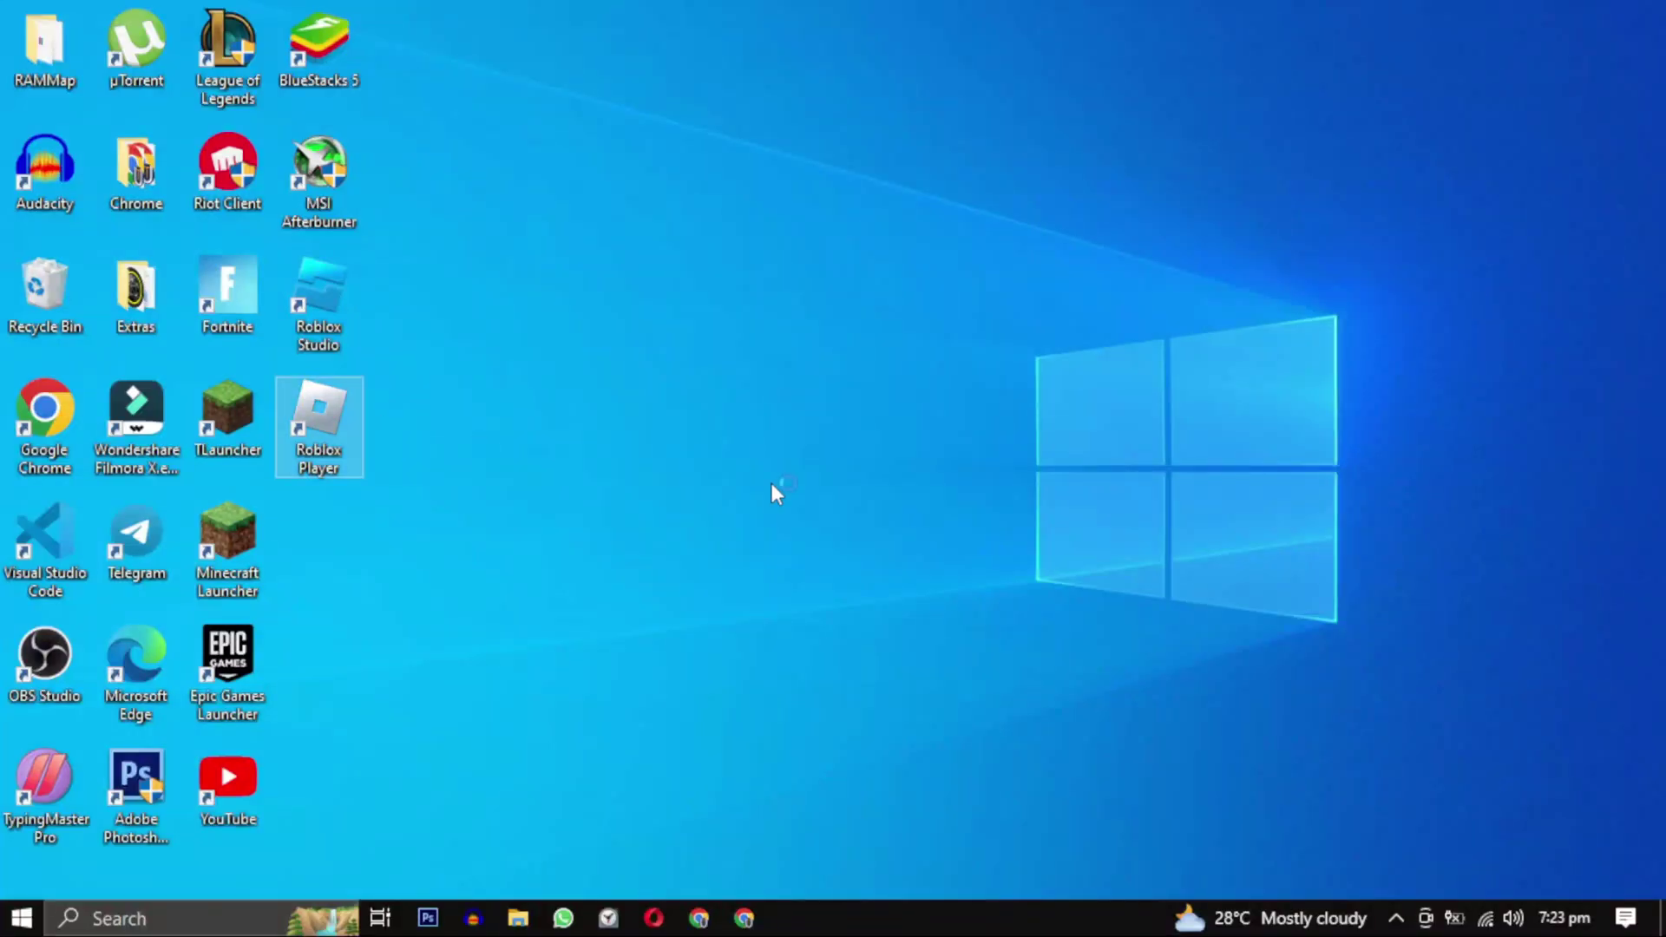
Launch Roblox Player from the desktop, then open Task Manager via taskbar search.
key("Return")
left_click(202, 920)
type("task man")
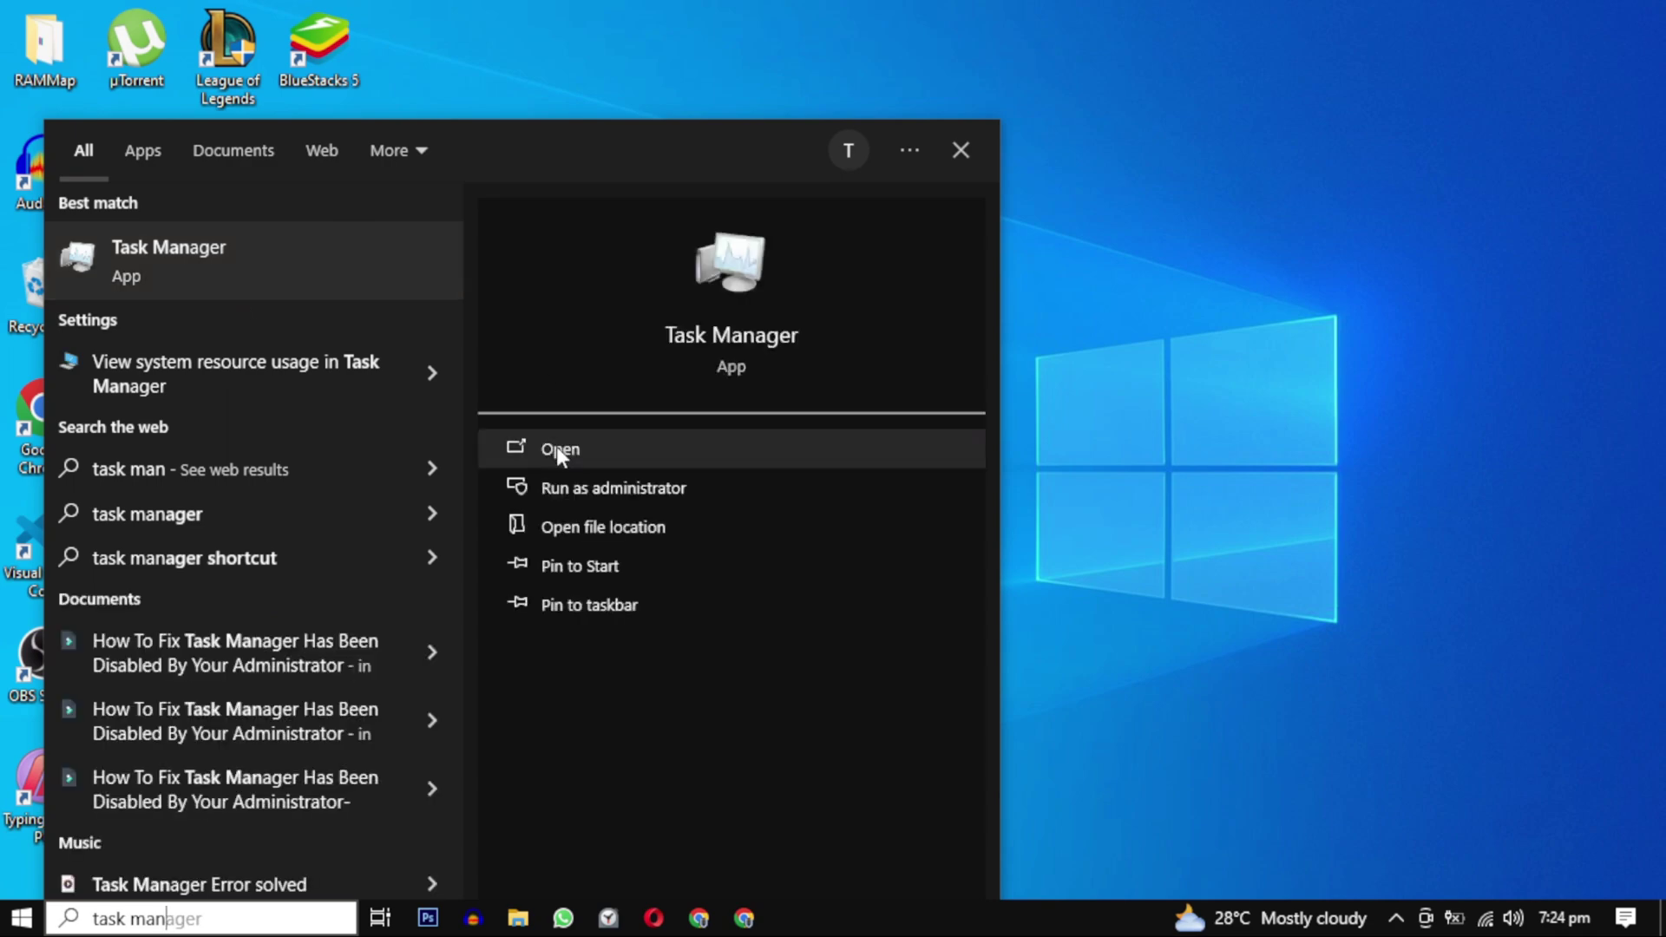
left_click(556, 446)
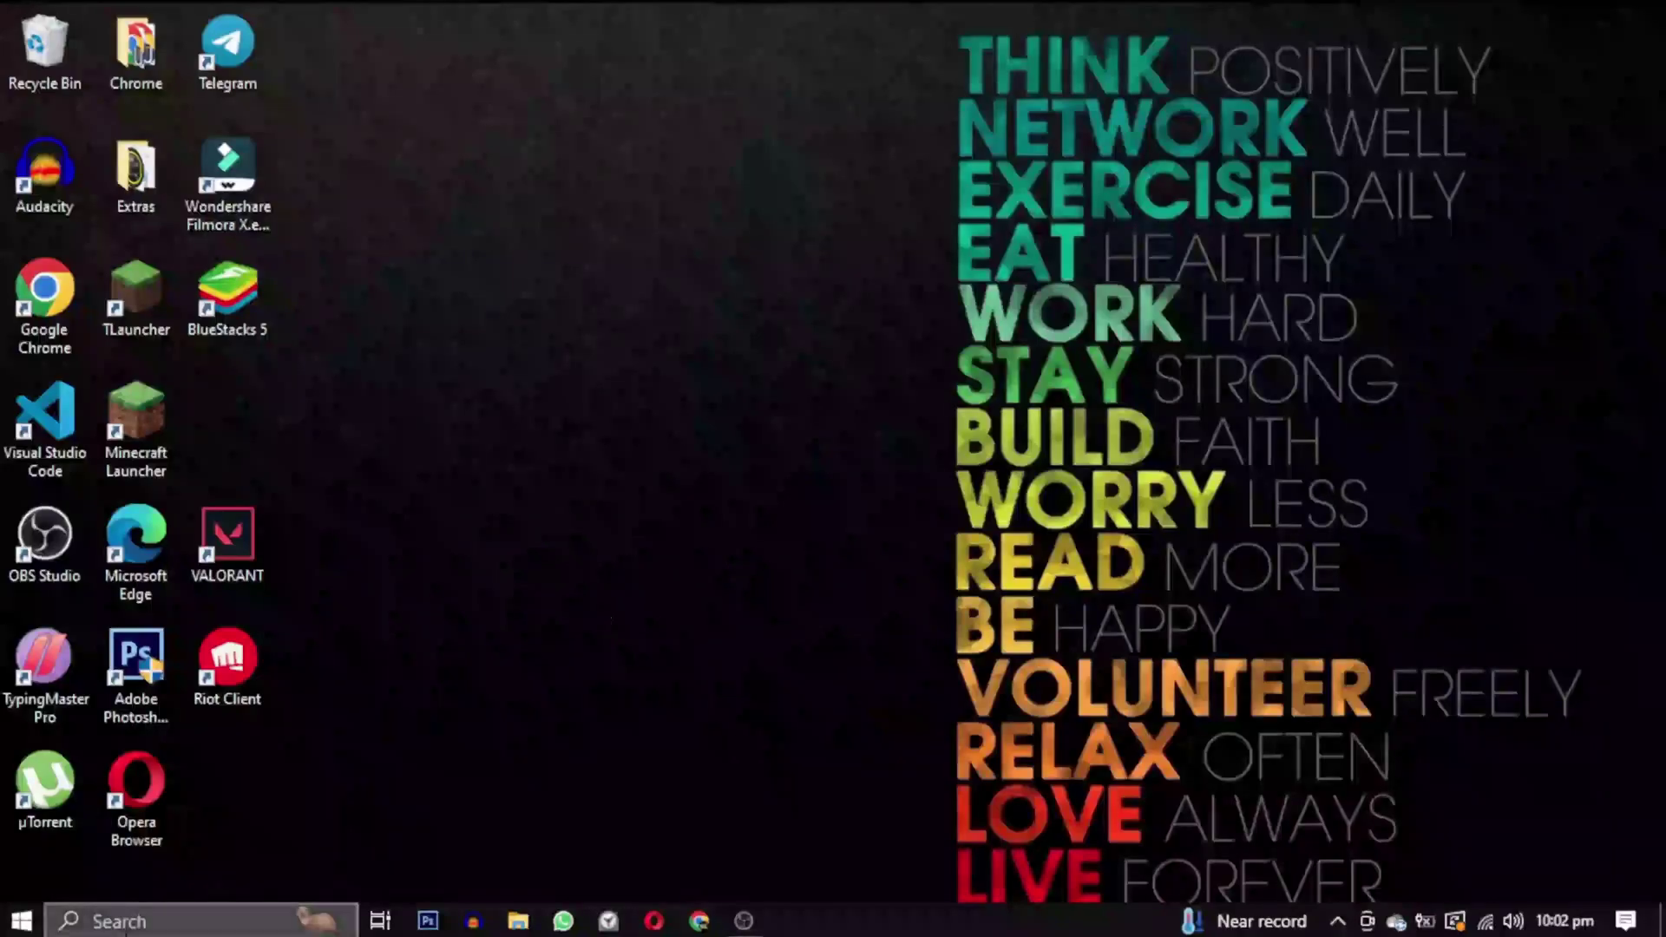
Open Microsoft Store from search and maximize its window to fill the screen.
key("super+s")
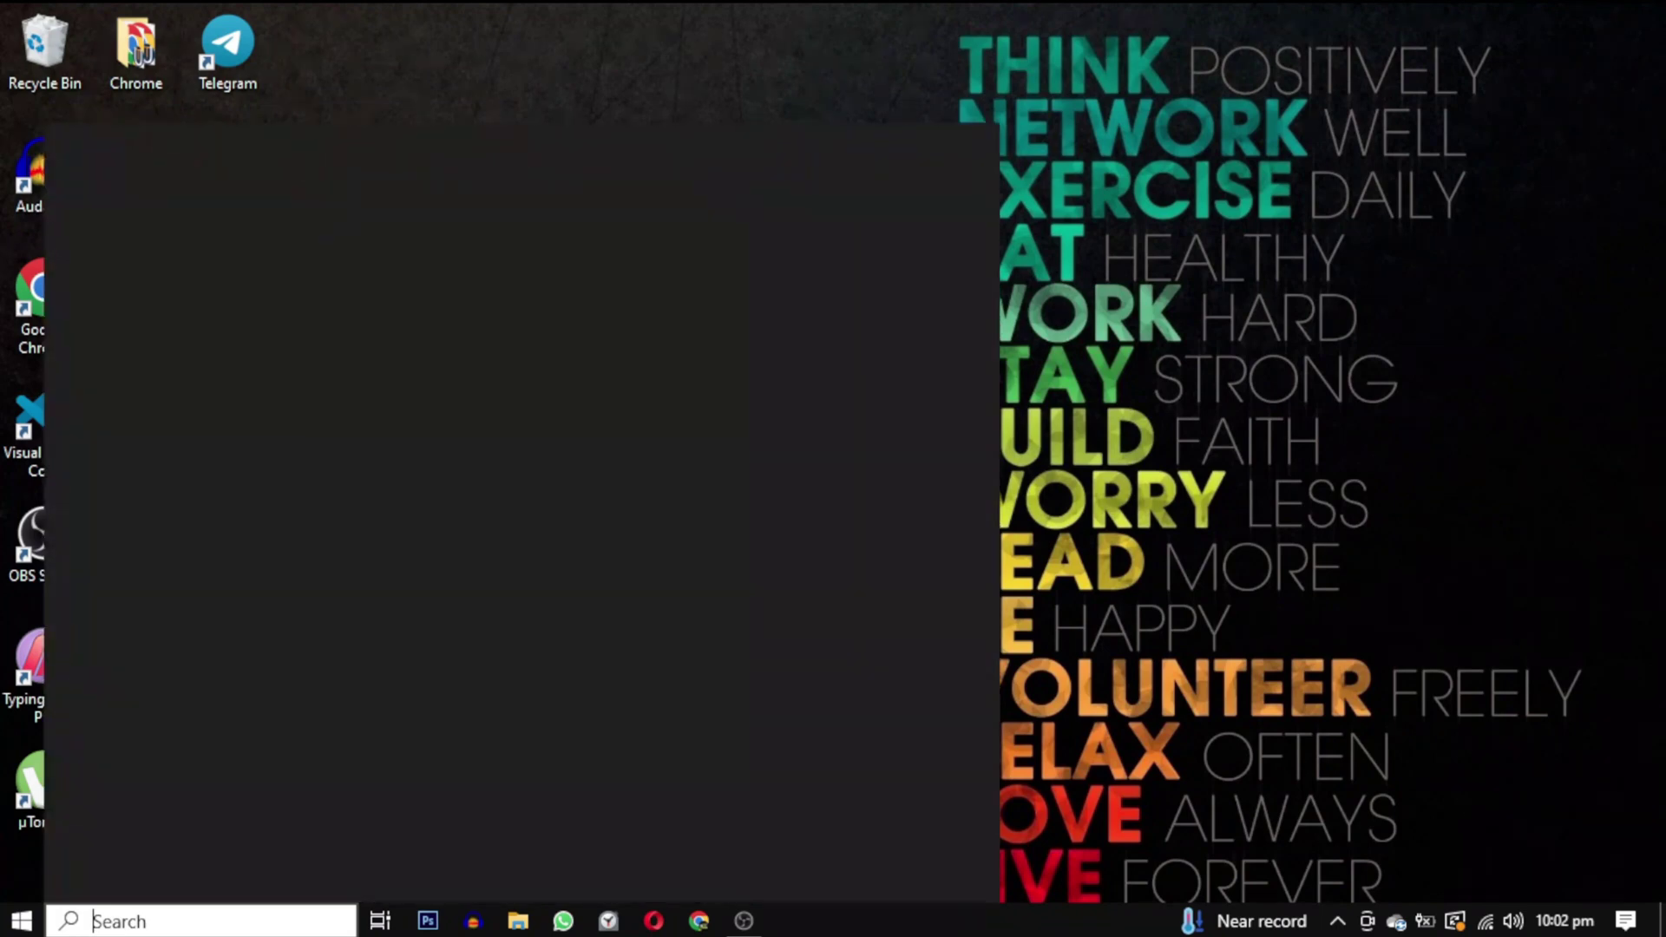
type("mic")
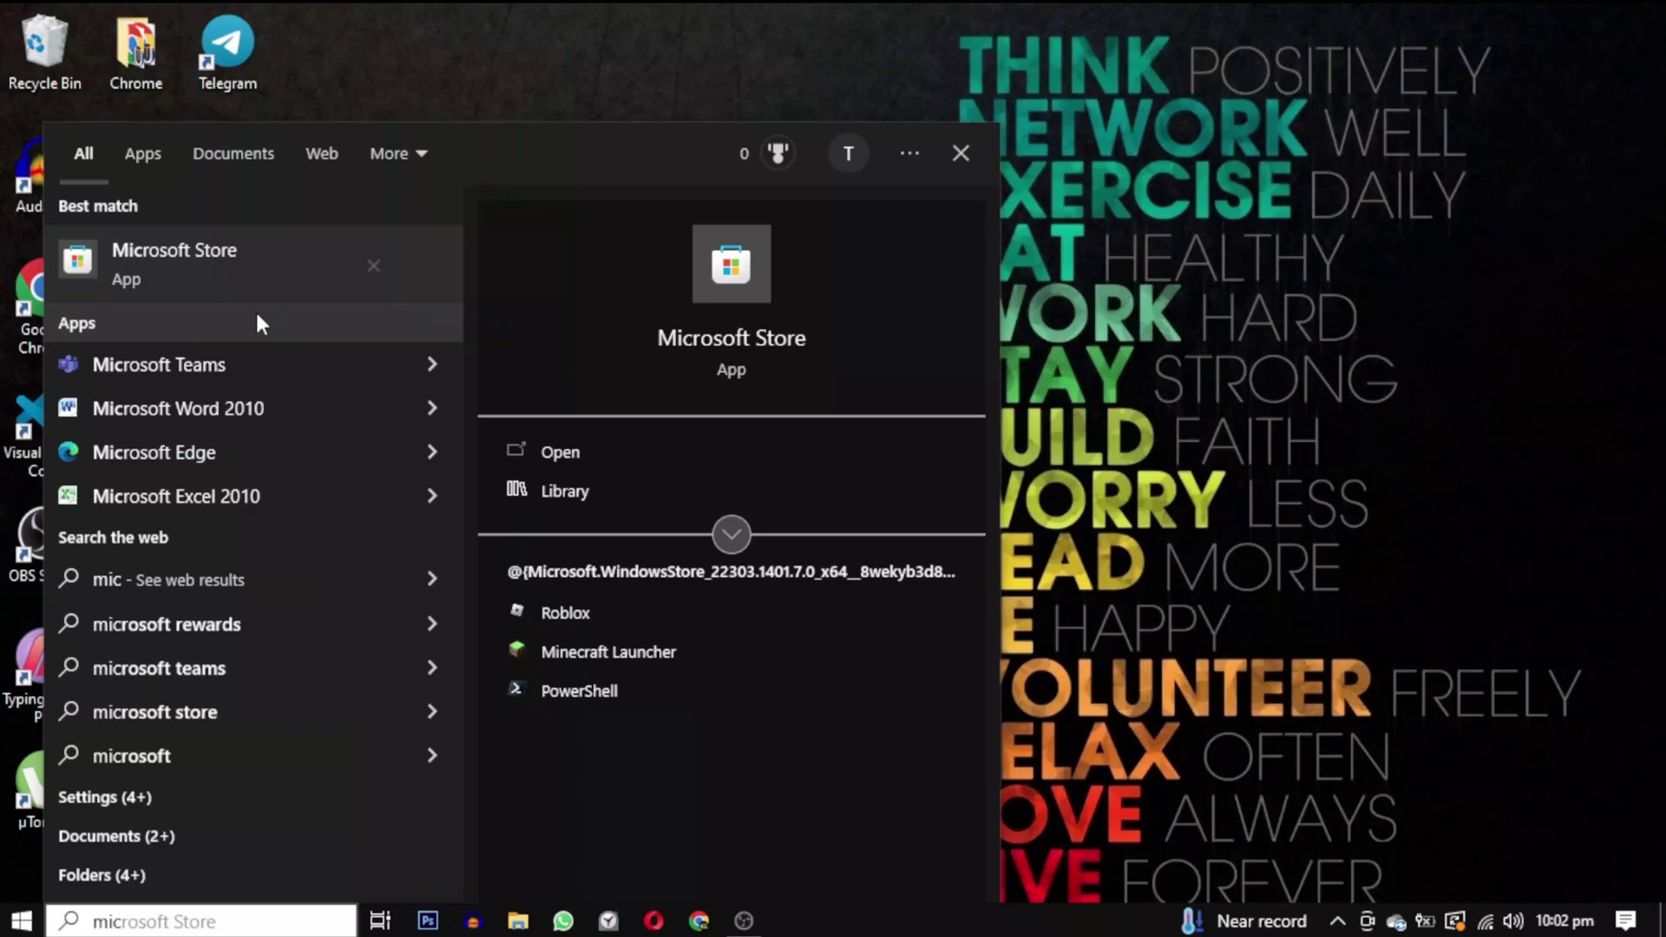
left_click(595, 458)
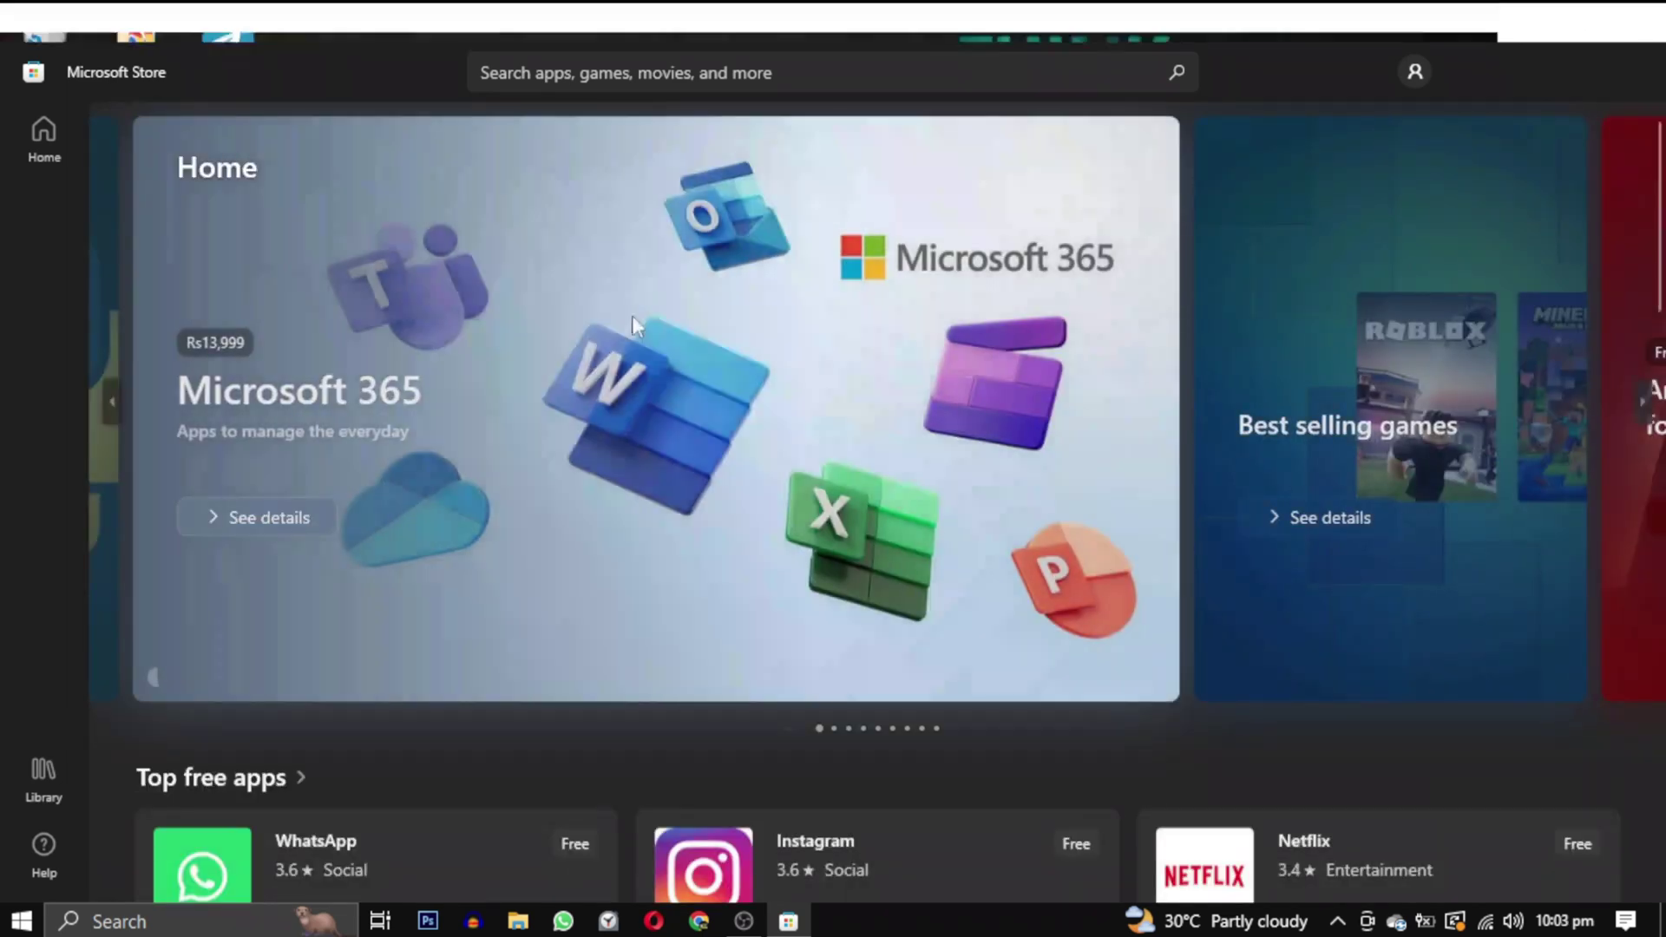
left_click_drag(720, 48, 725, 2)
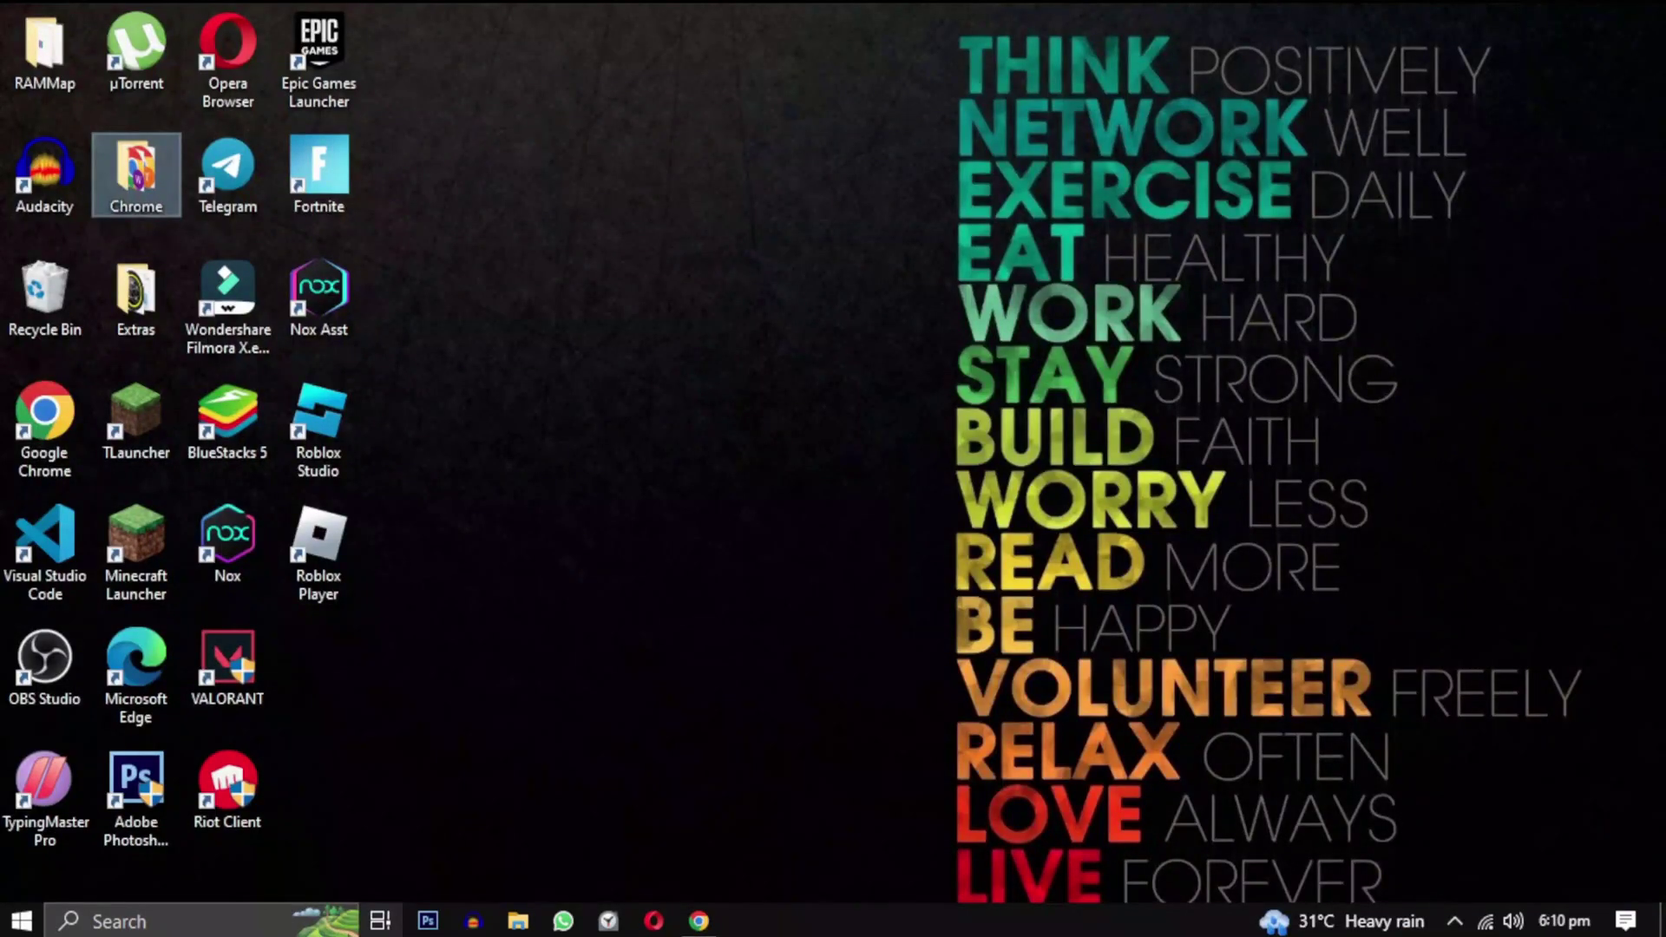
Open Control Panel and switch its View by setting to Category.
left_click(234, 922)
type("control panel")
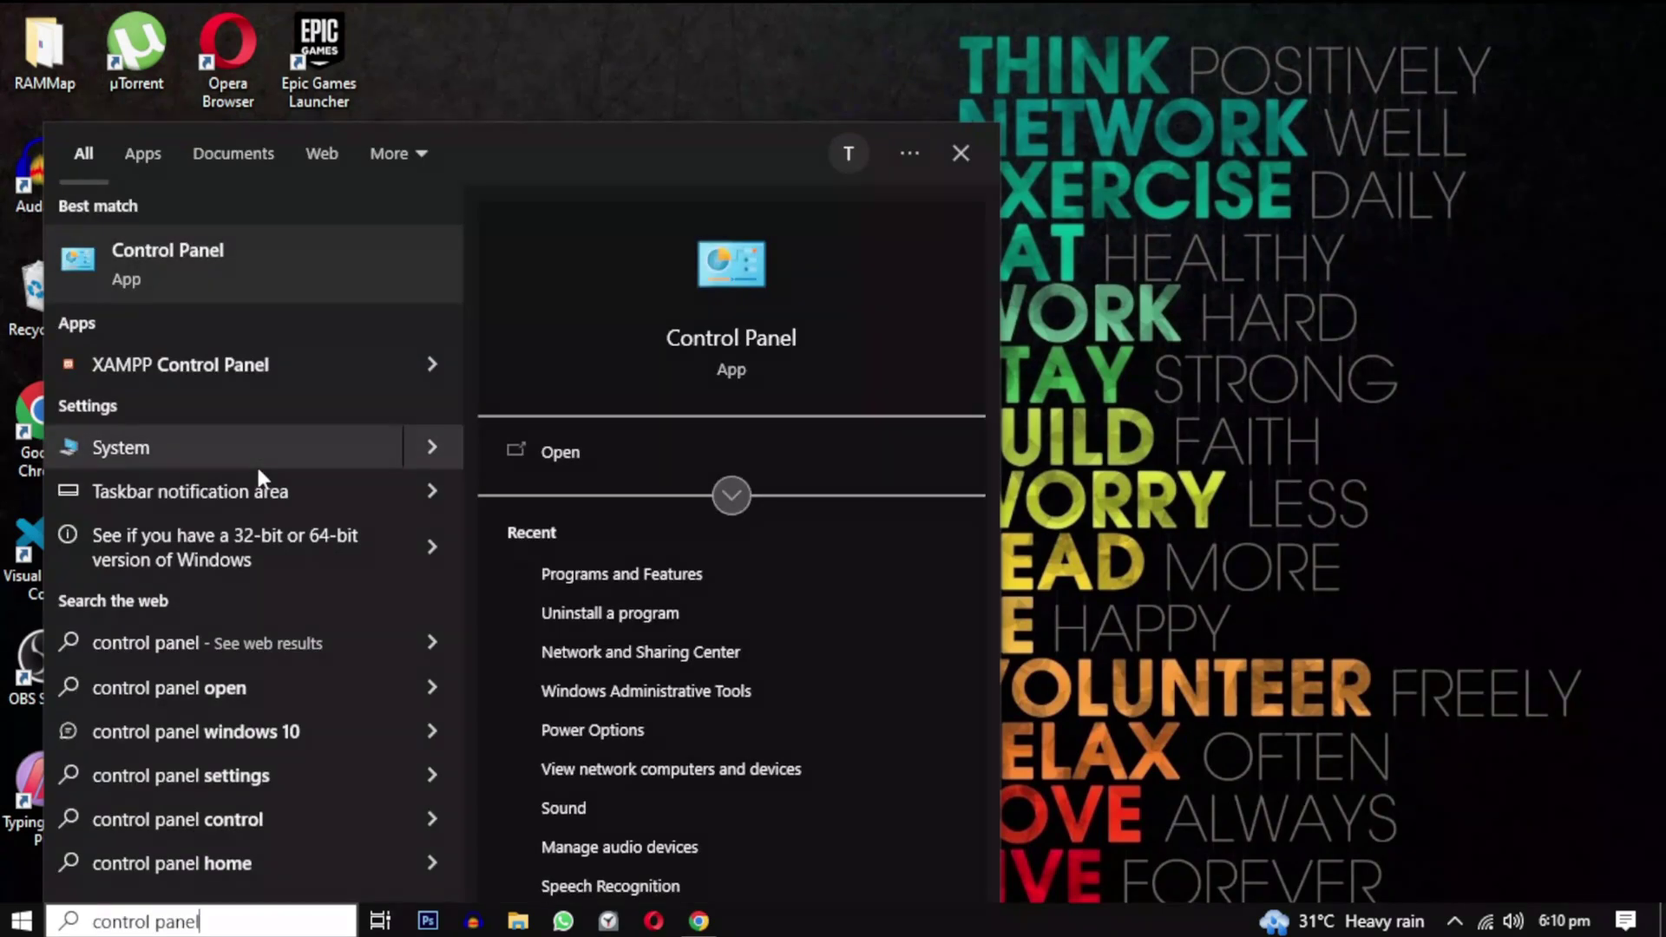
left_click(574, 455)
left_click(1530, 128)
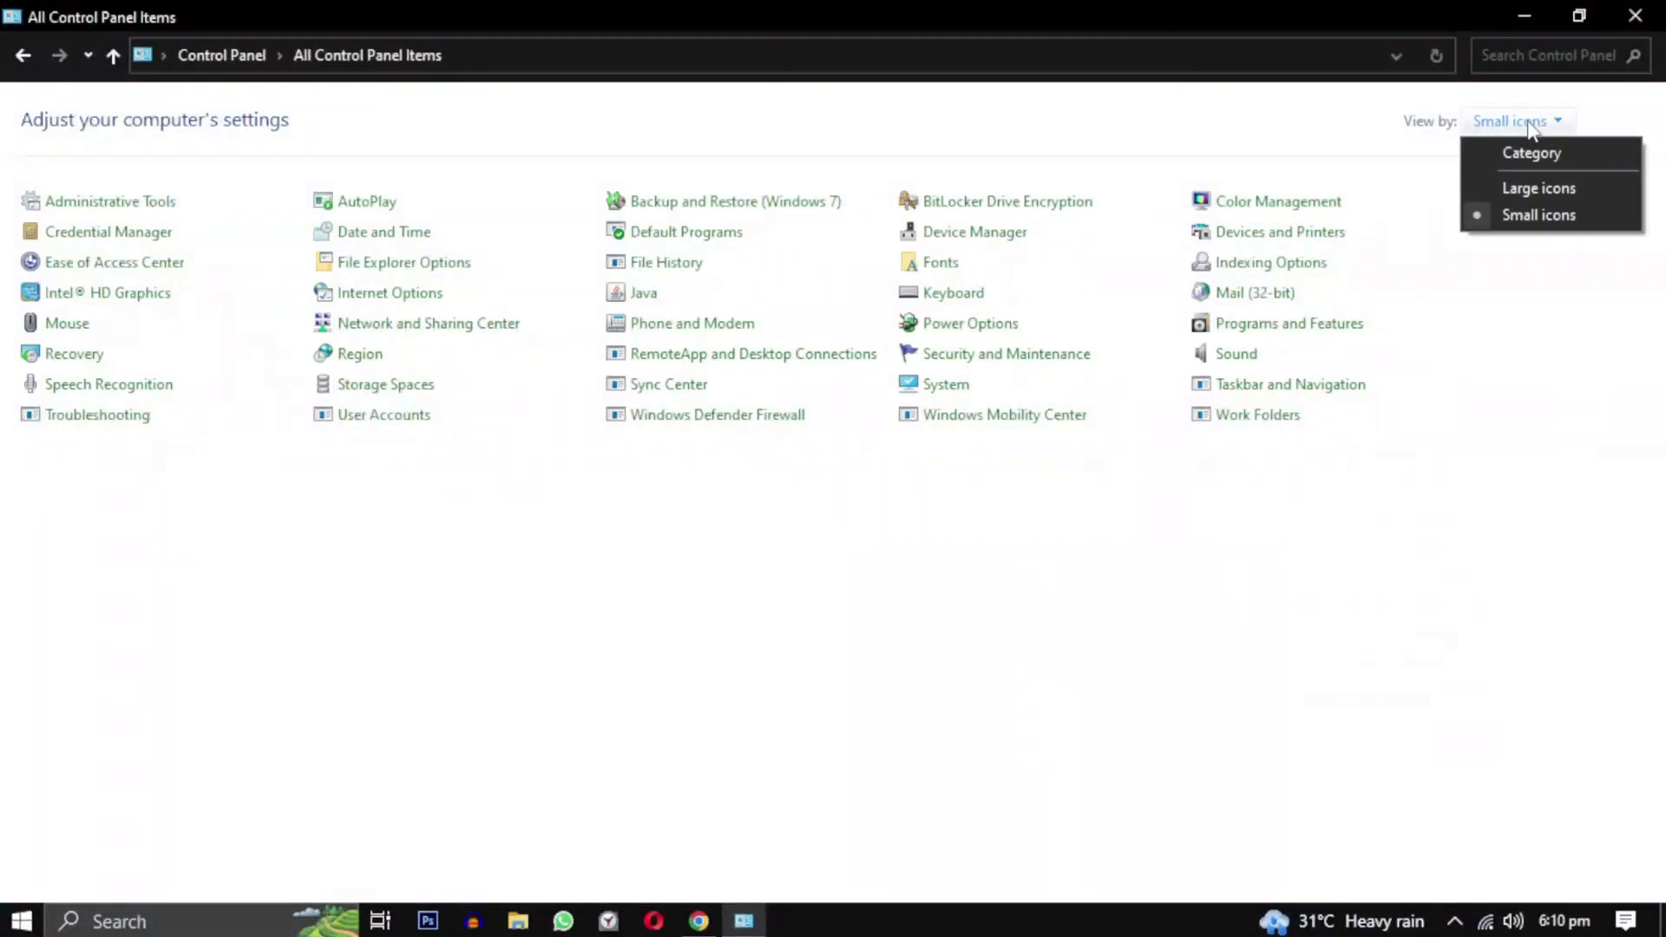
left_click(1510, 157)
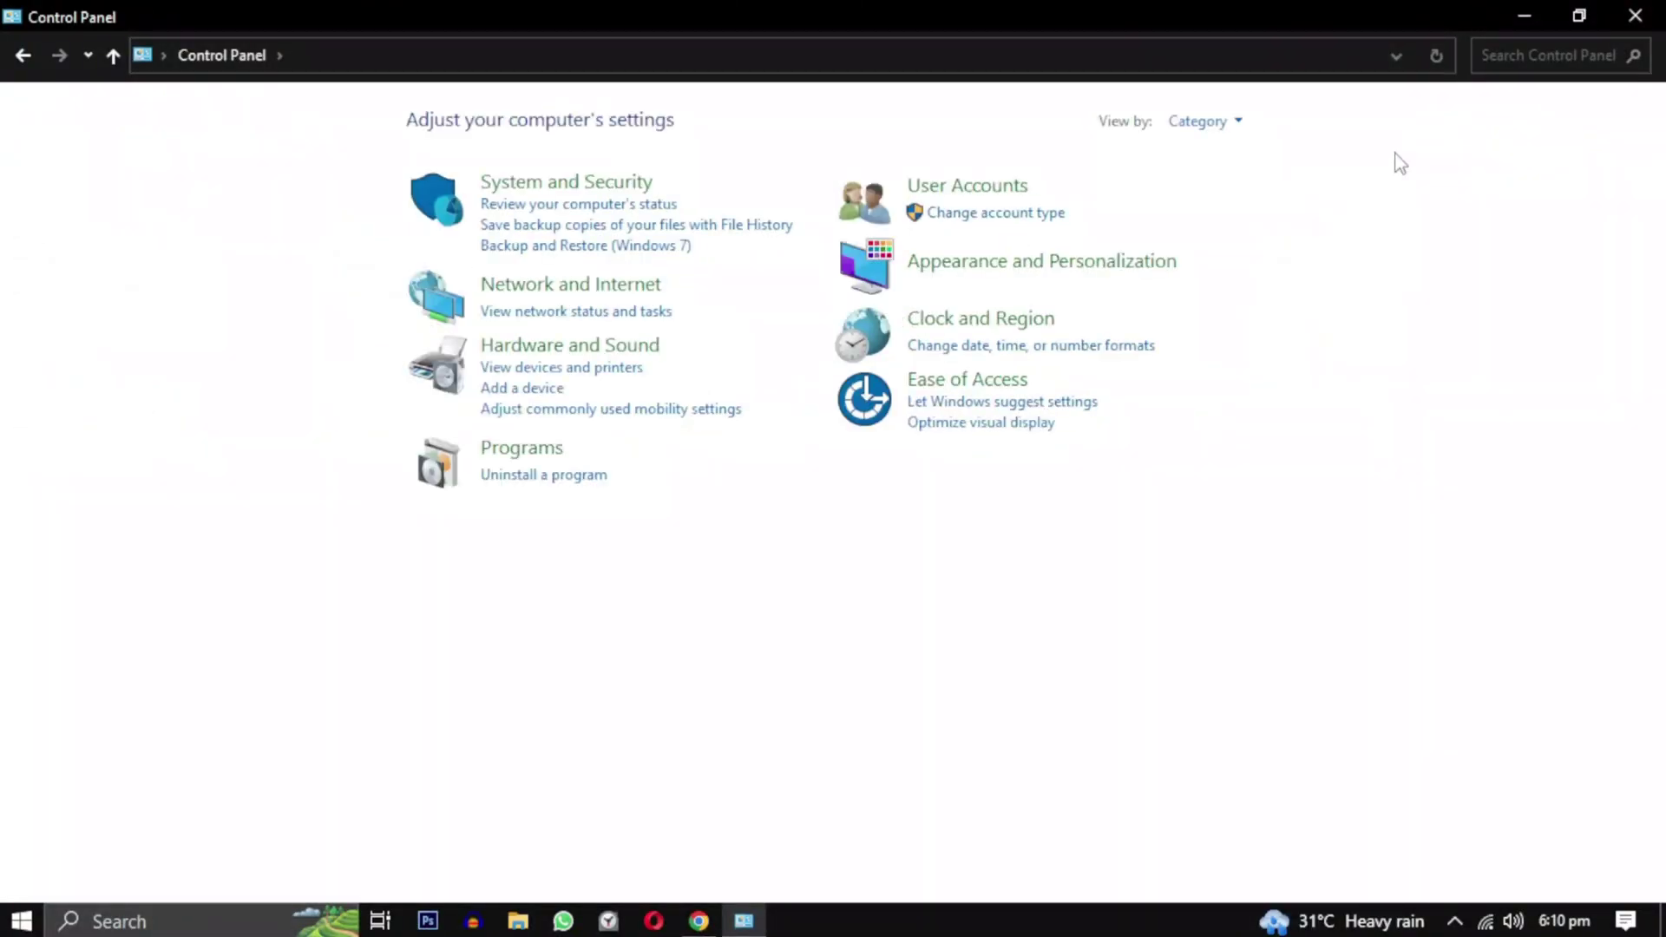
Uninstall Roblox Player from the installed programs list.
left_click(592, 476)
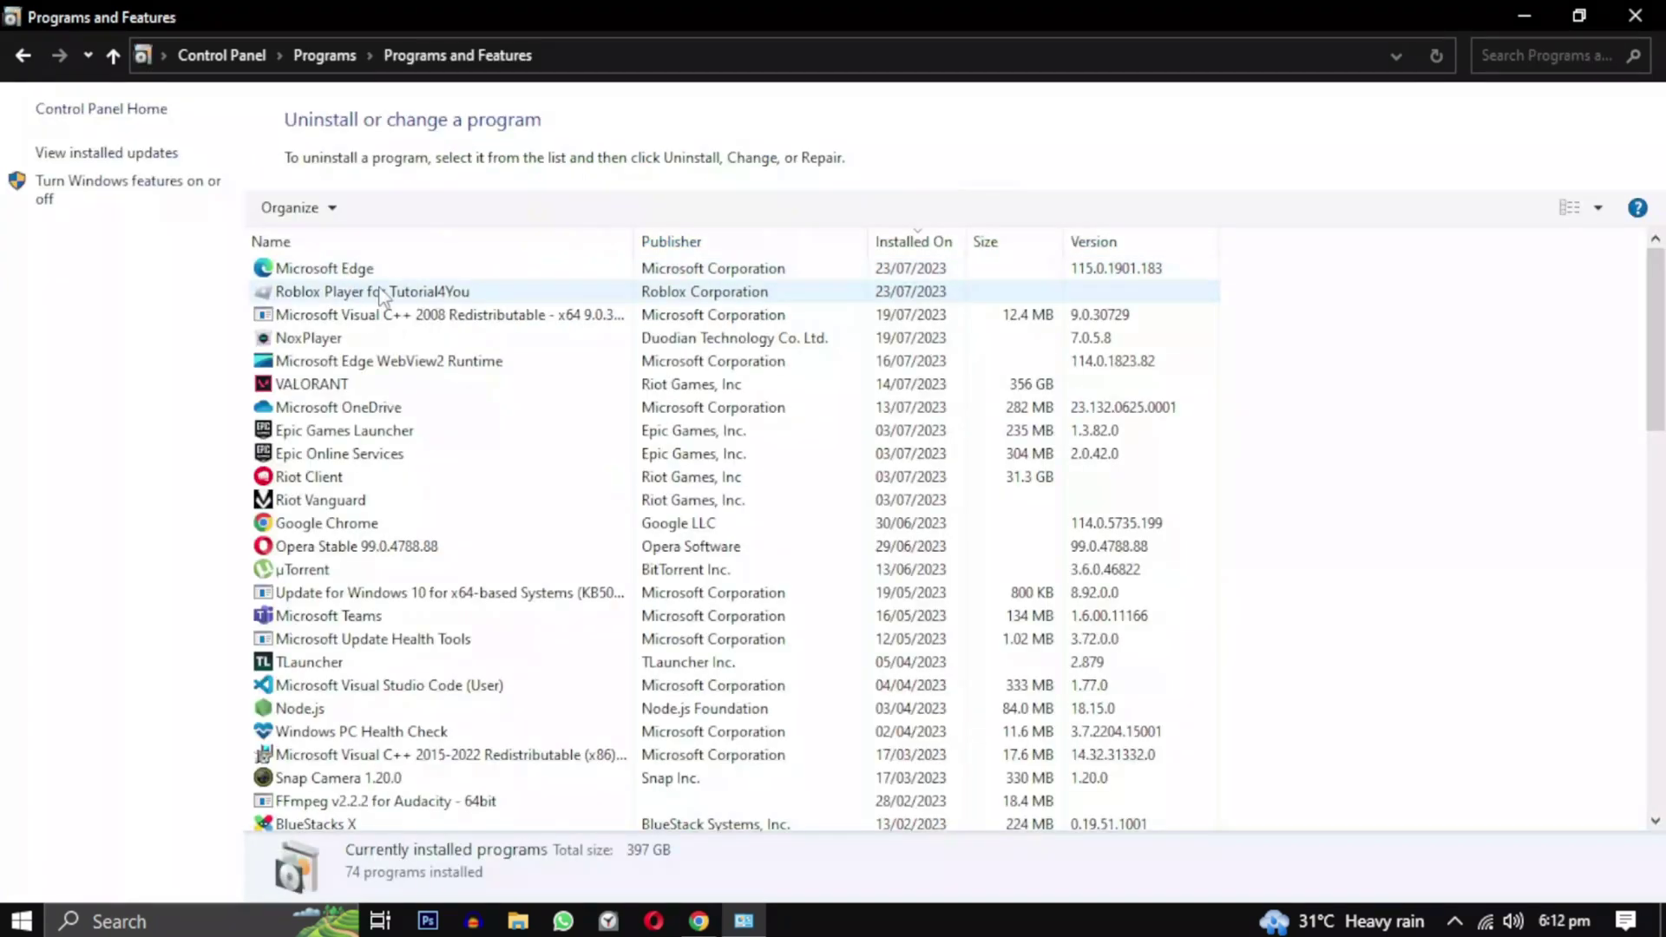
left_click(511, 293)
right_click(511, 292)
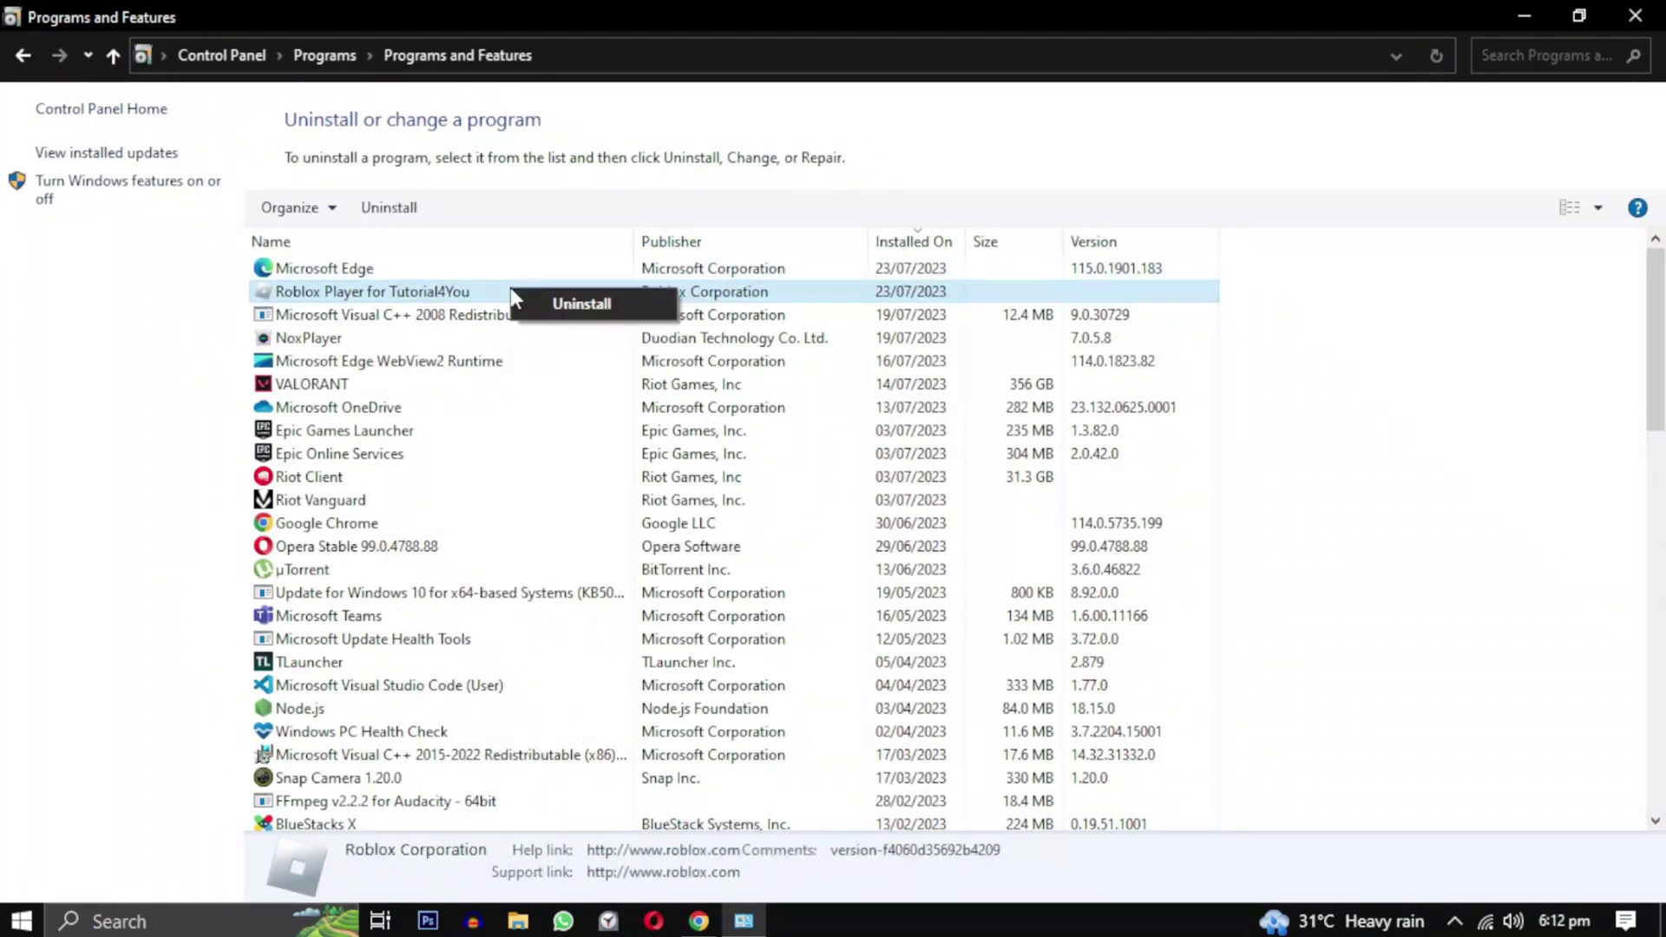
left_click(640, 304)
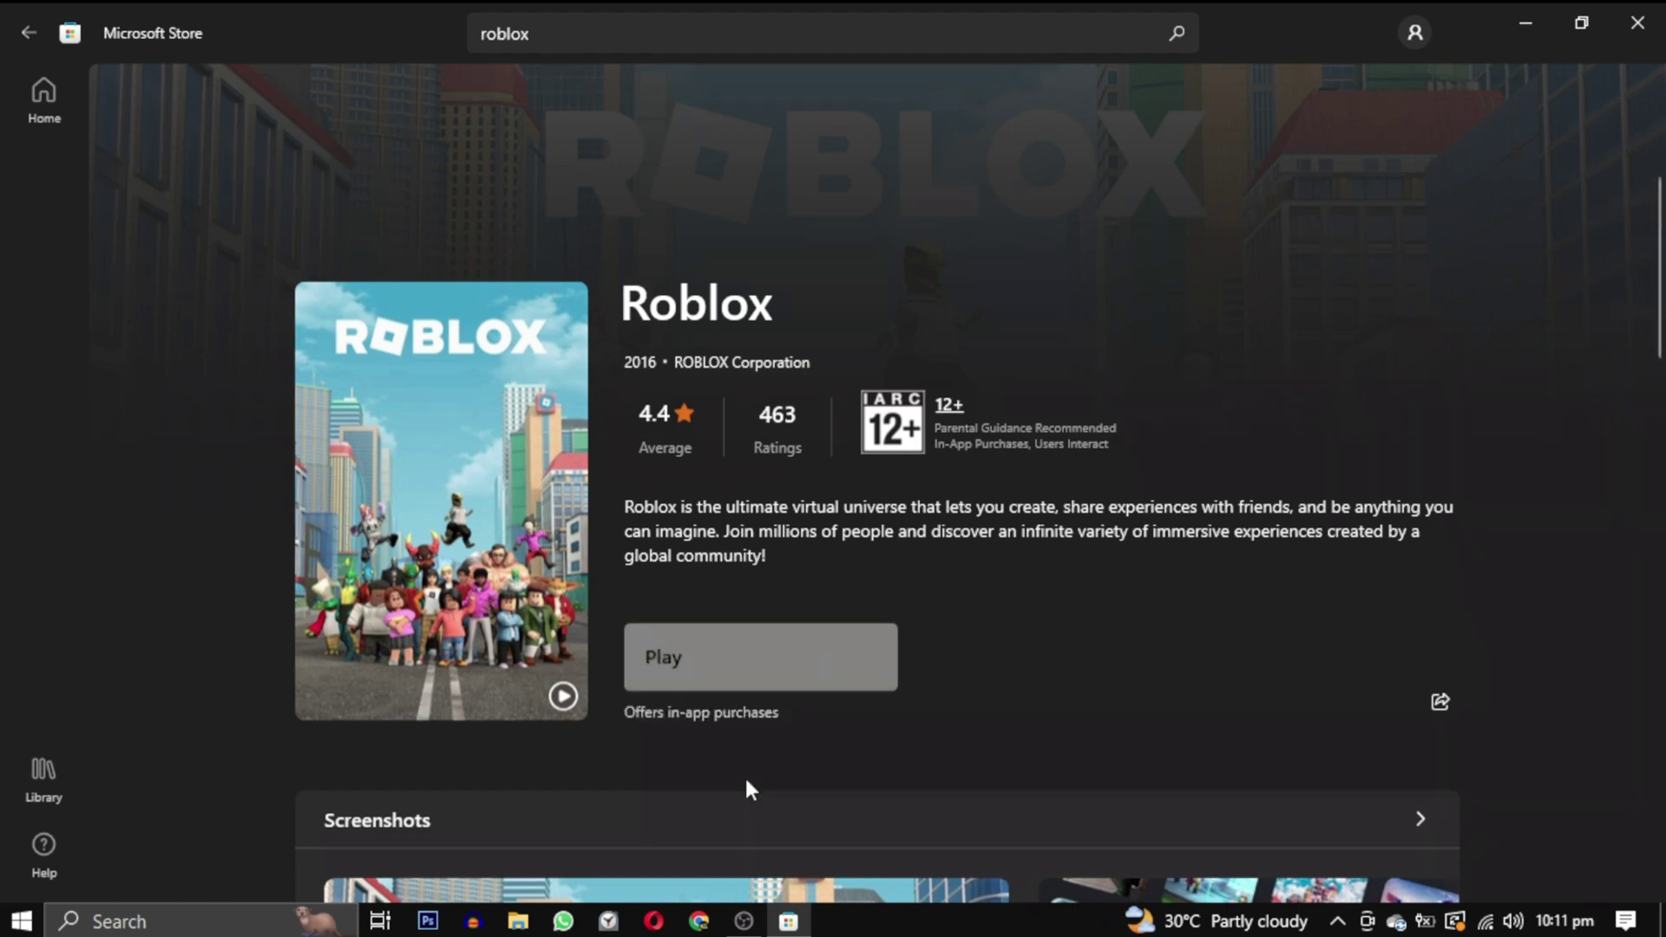
Launch Roblox from its Store page and log in with the account username and password.
left_click(764, 655)
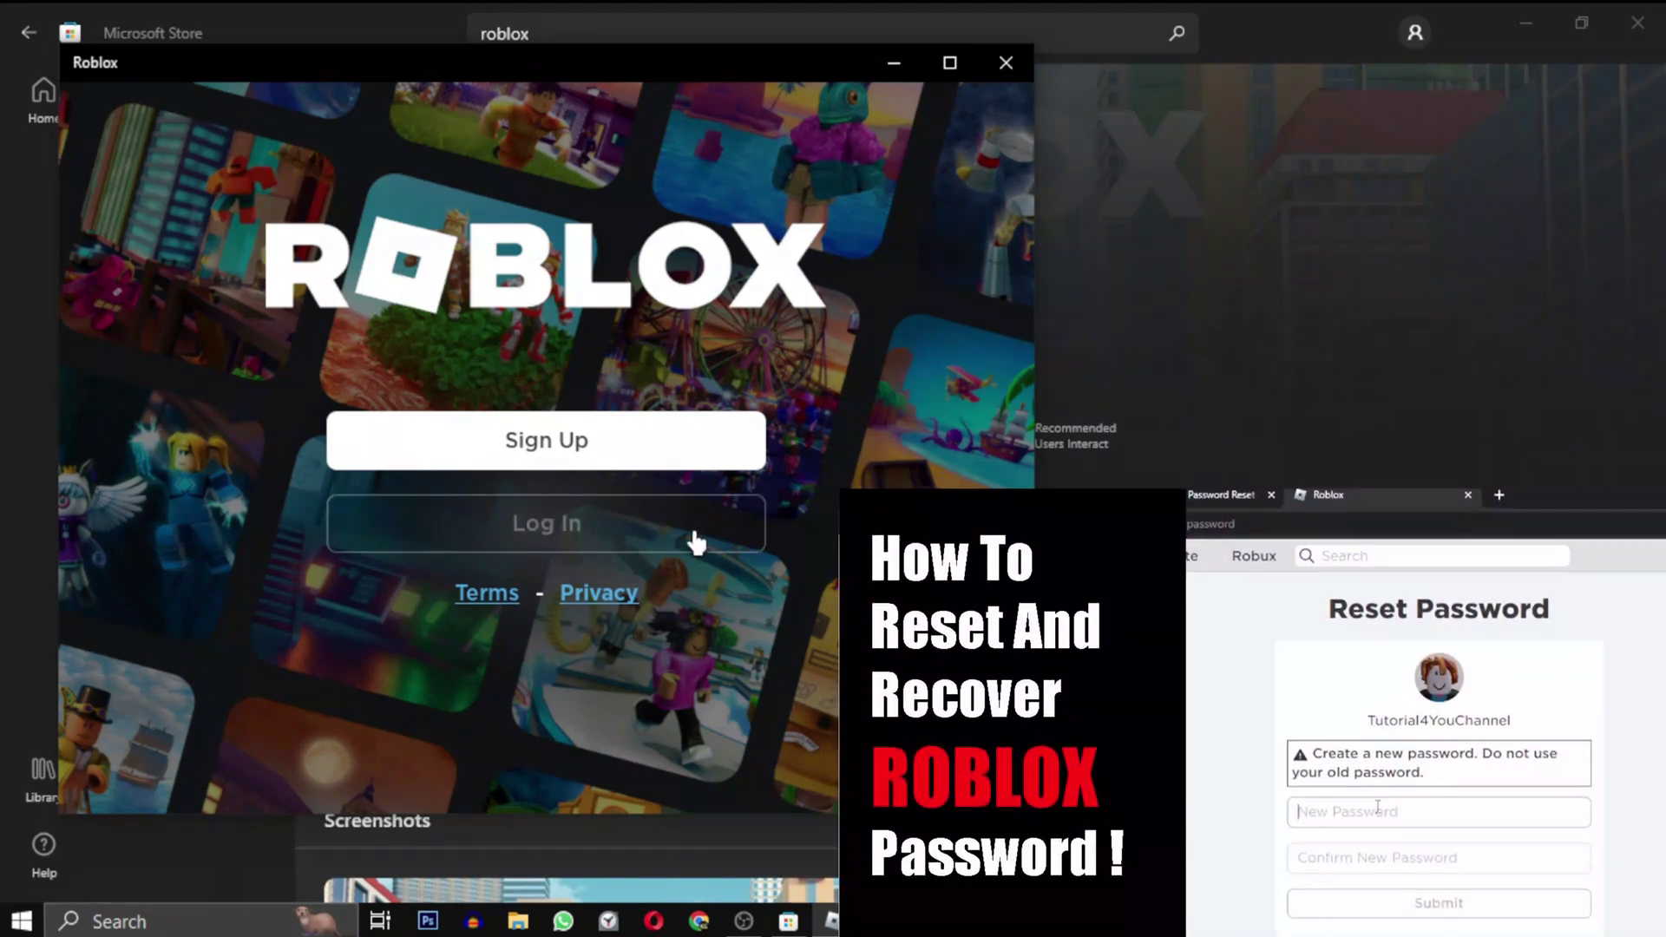
left_click(697, 542)
type("tutorial4you")
left_click(585, 518)
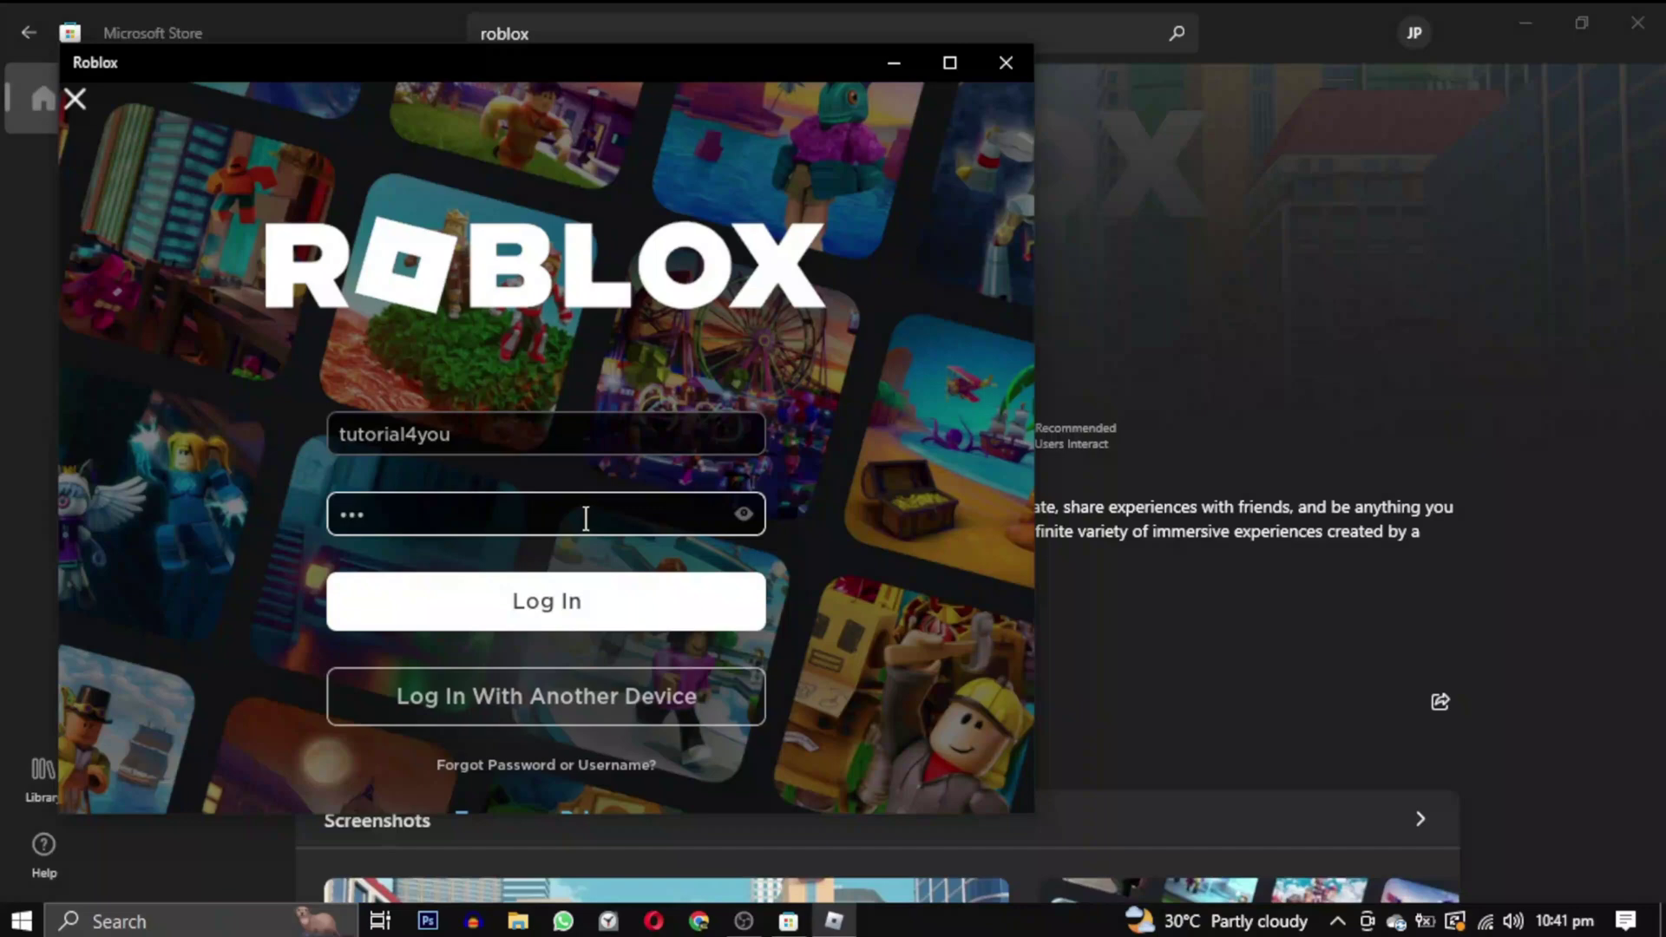
left_click(588, 618)
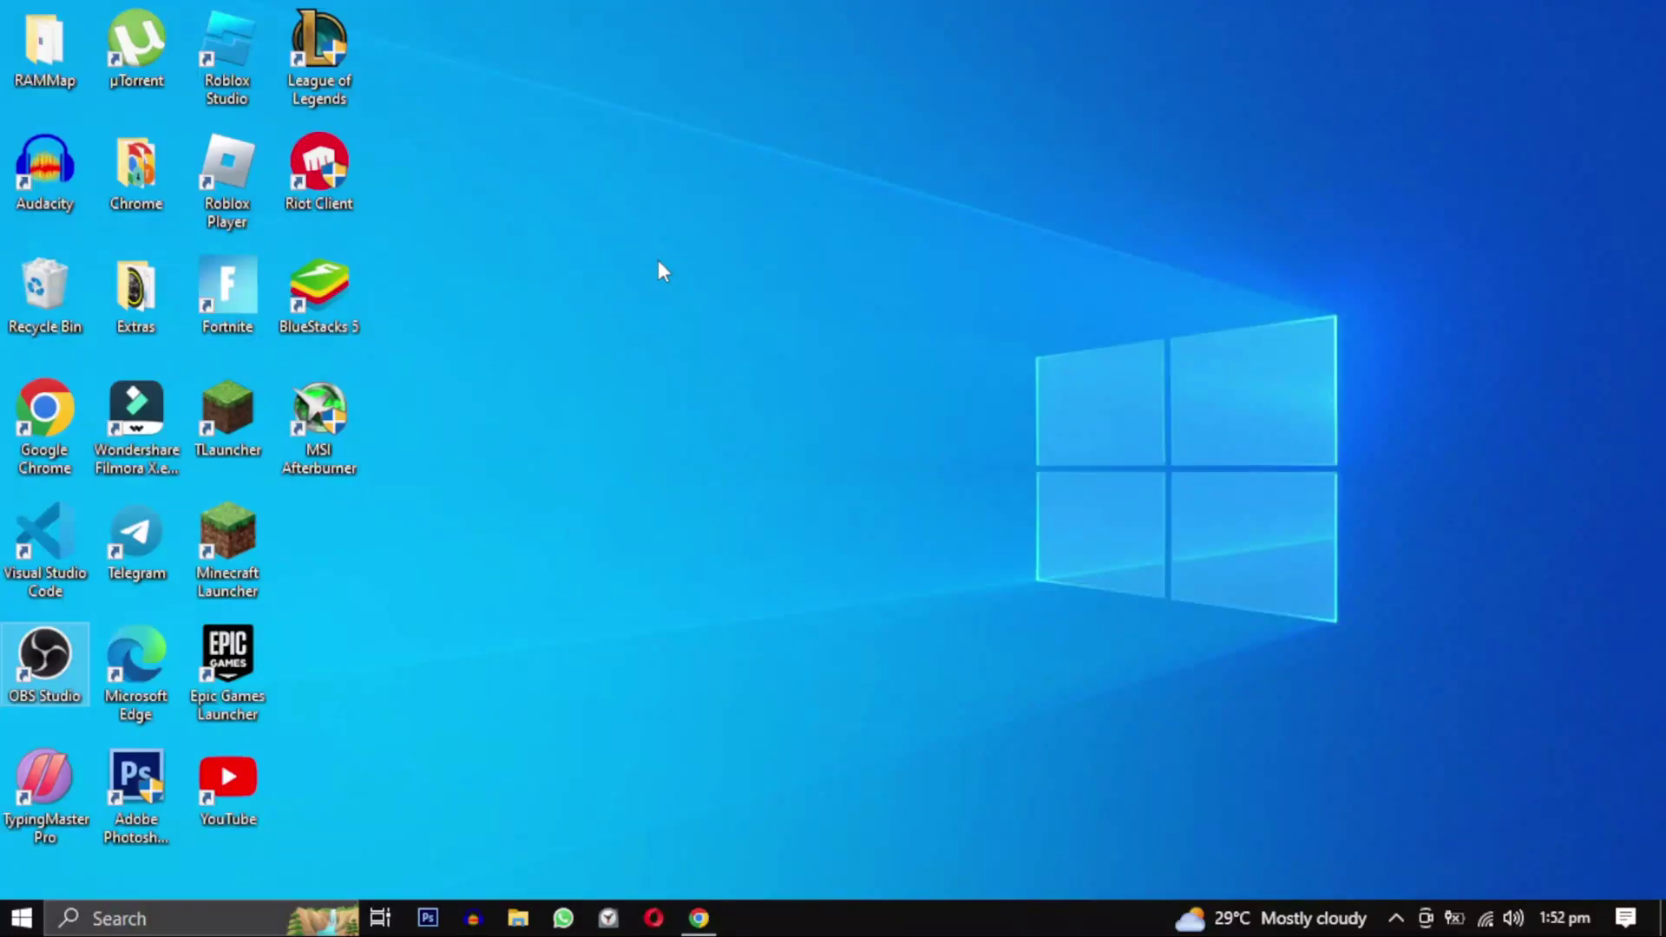
Open Task Manager by searching 'tas' from the Start menu.
left_click(1396, 918)
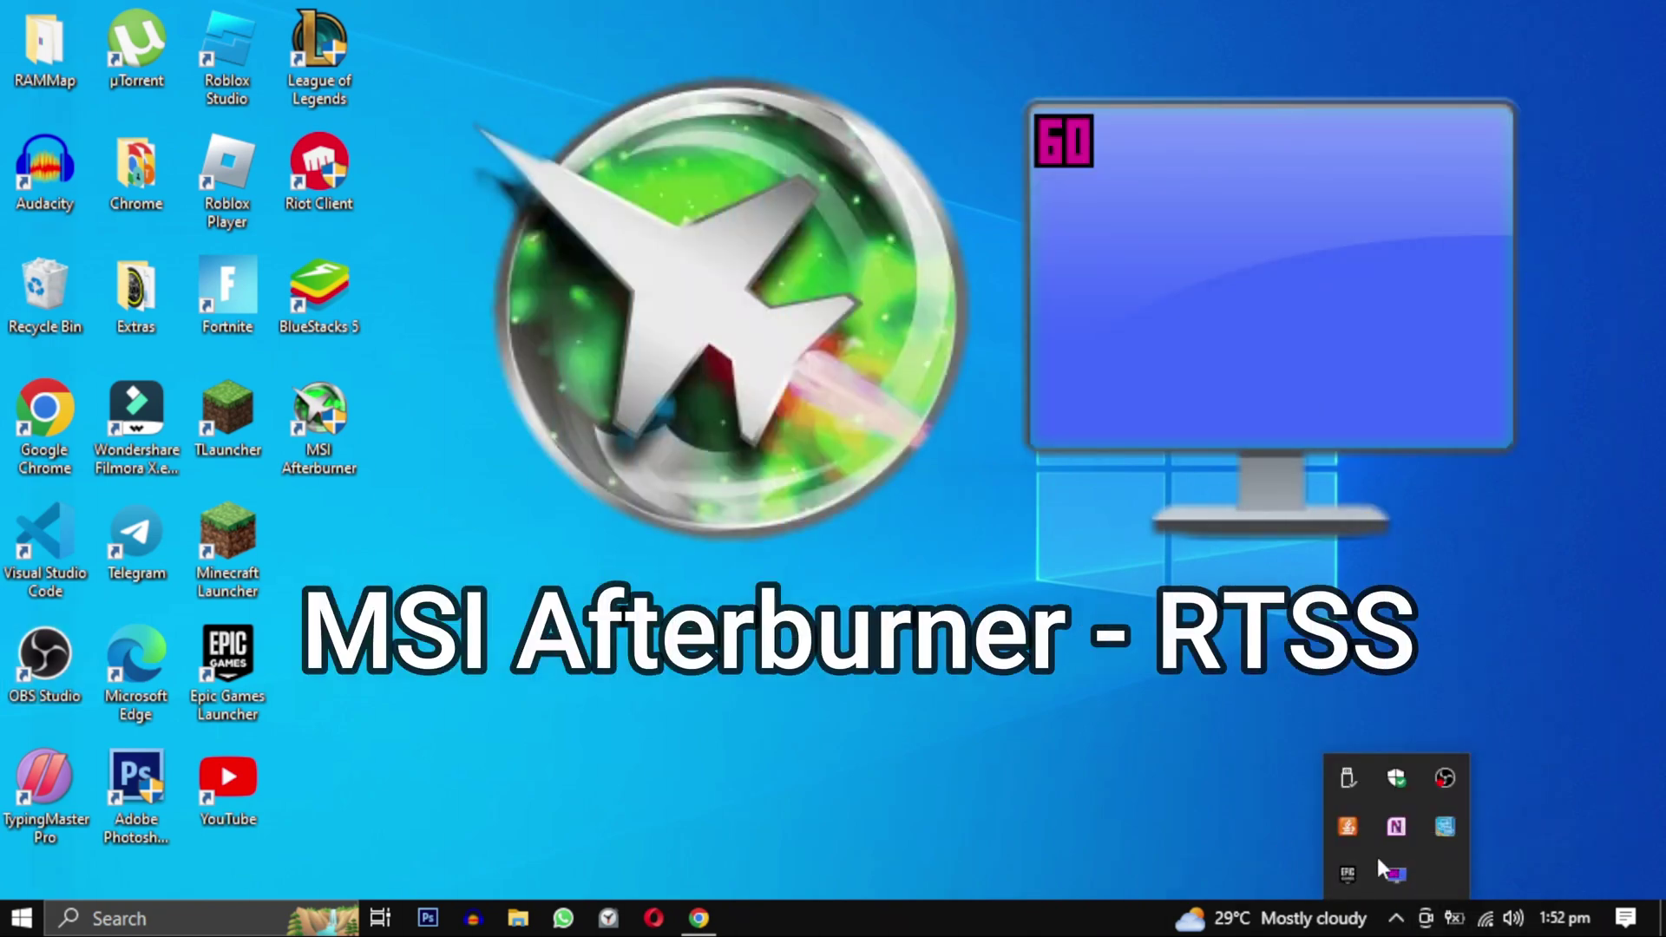
left_click(981, 674)
key("super")
type("tas")
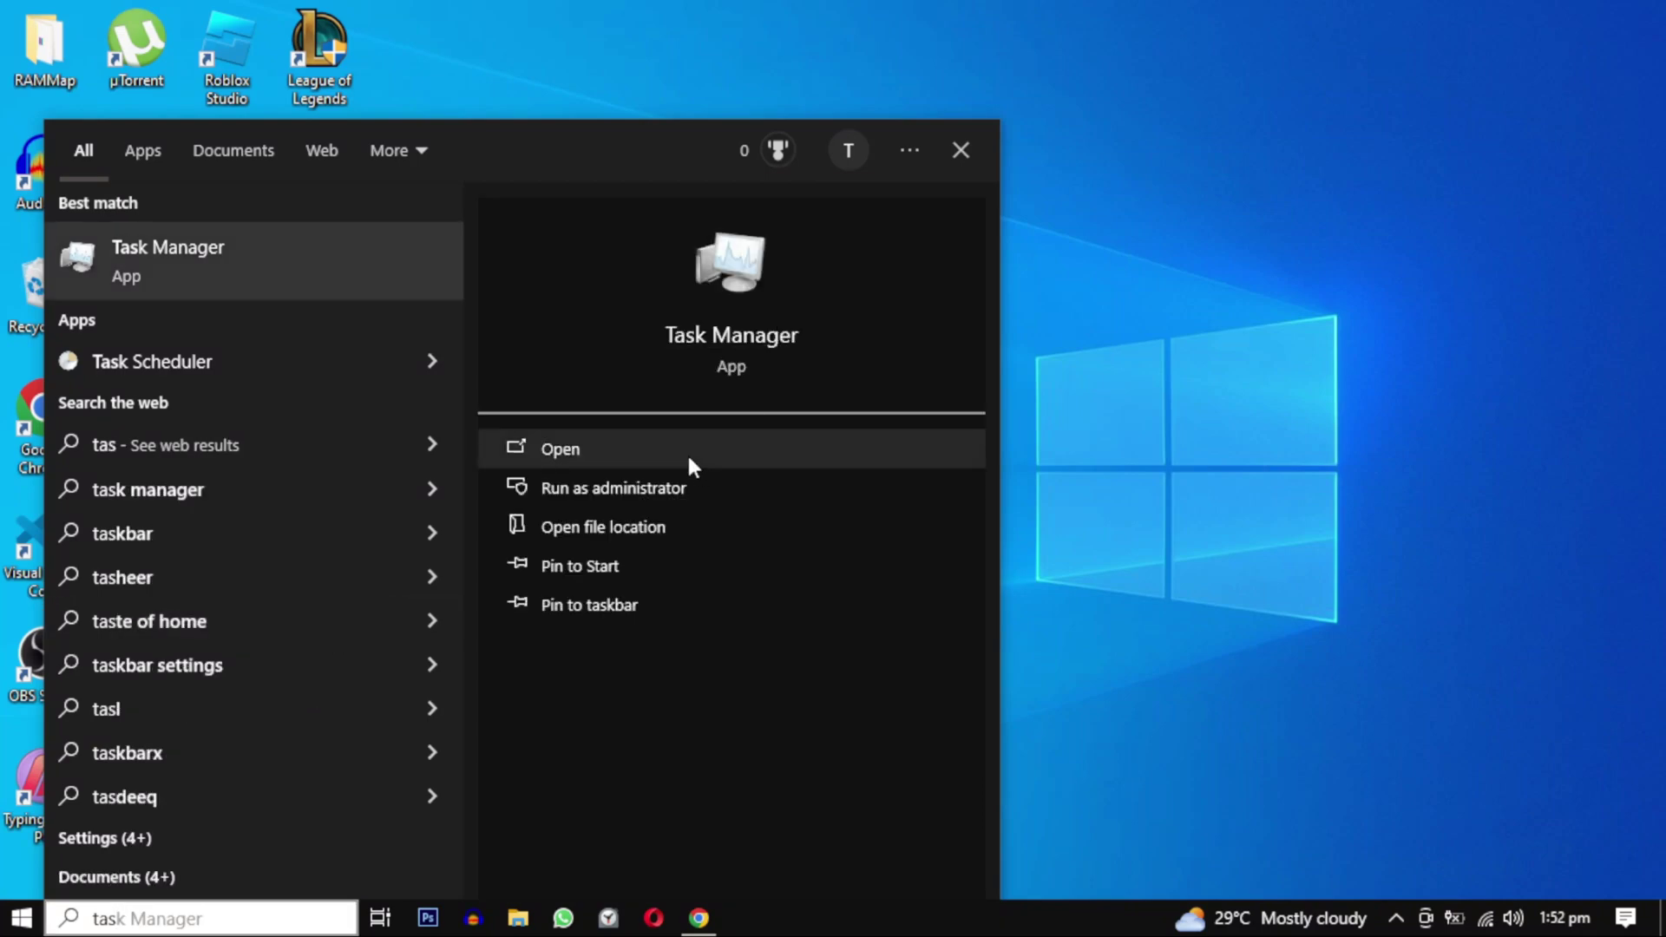
left_click(691, 466)
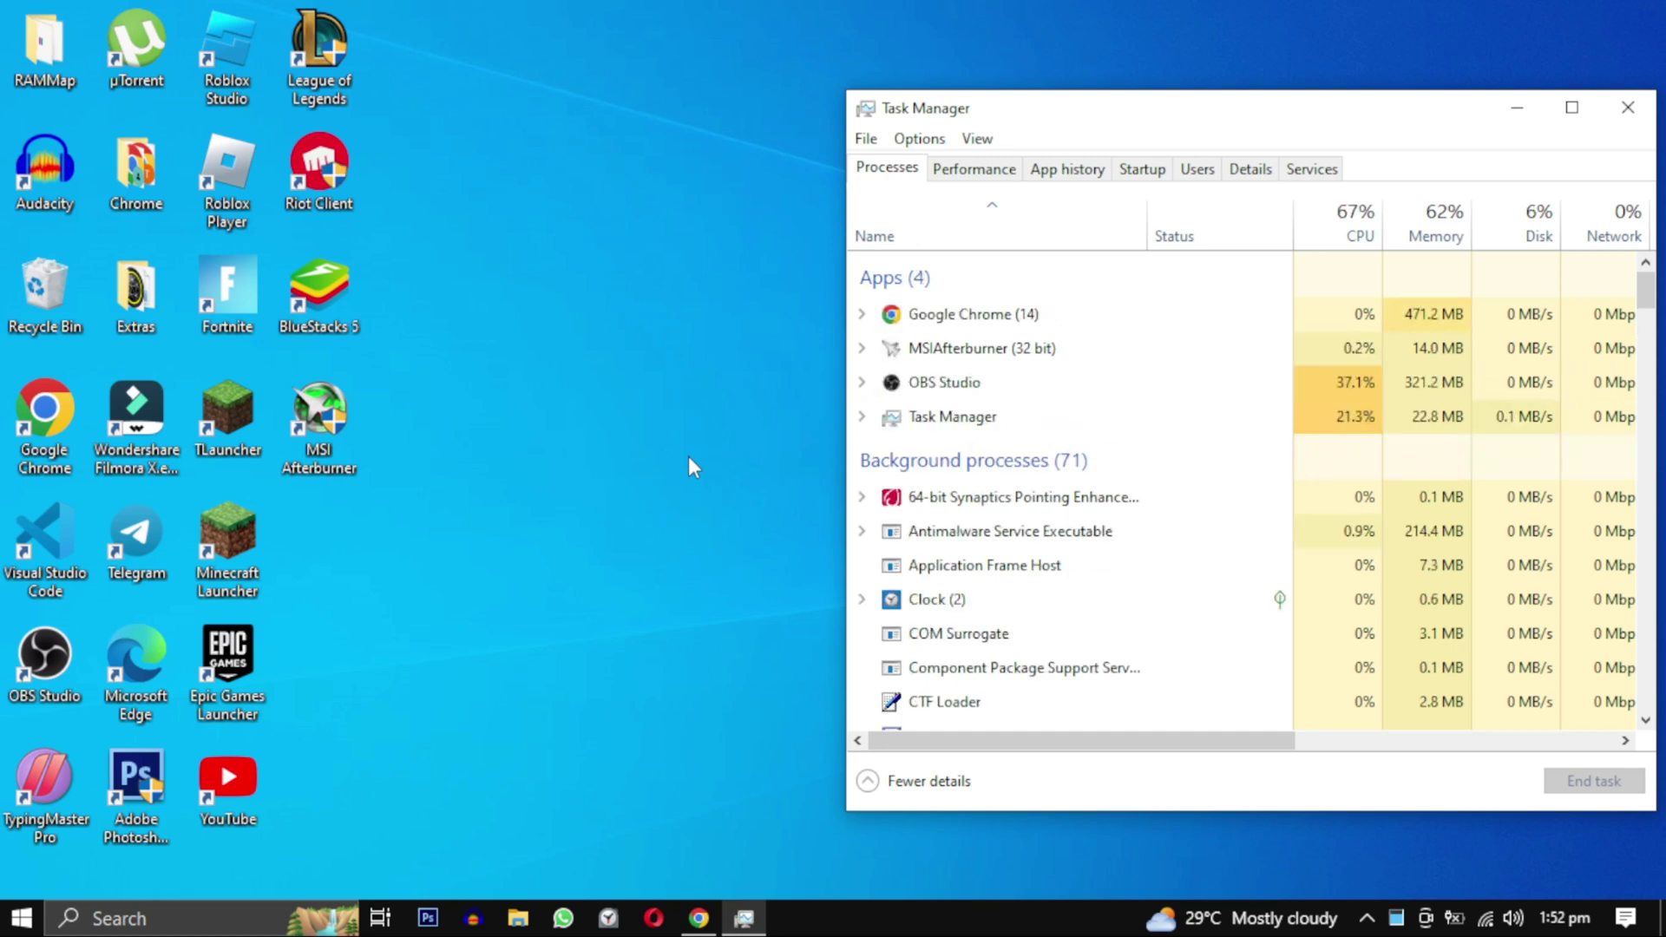
End MSIAfterburner, RTSS (32 bit), RTSS Encoder Server and RTSS Hooks Loader, then close Task Manager.
right_click(1035, 358)
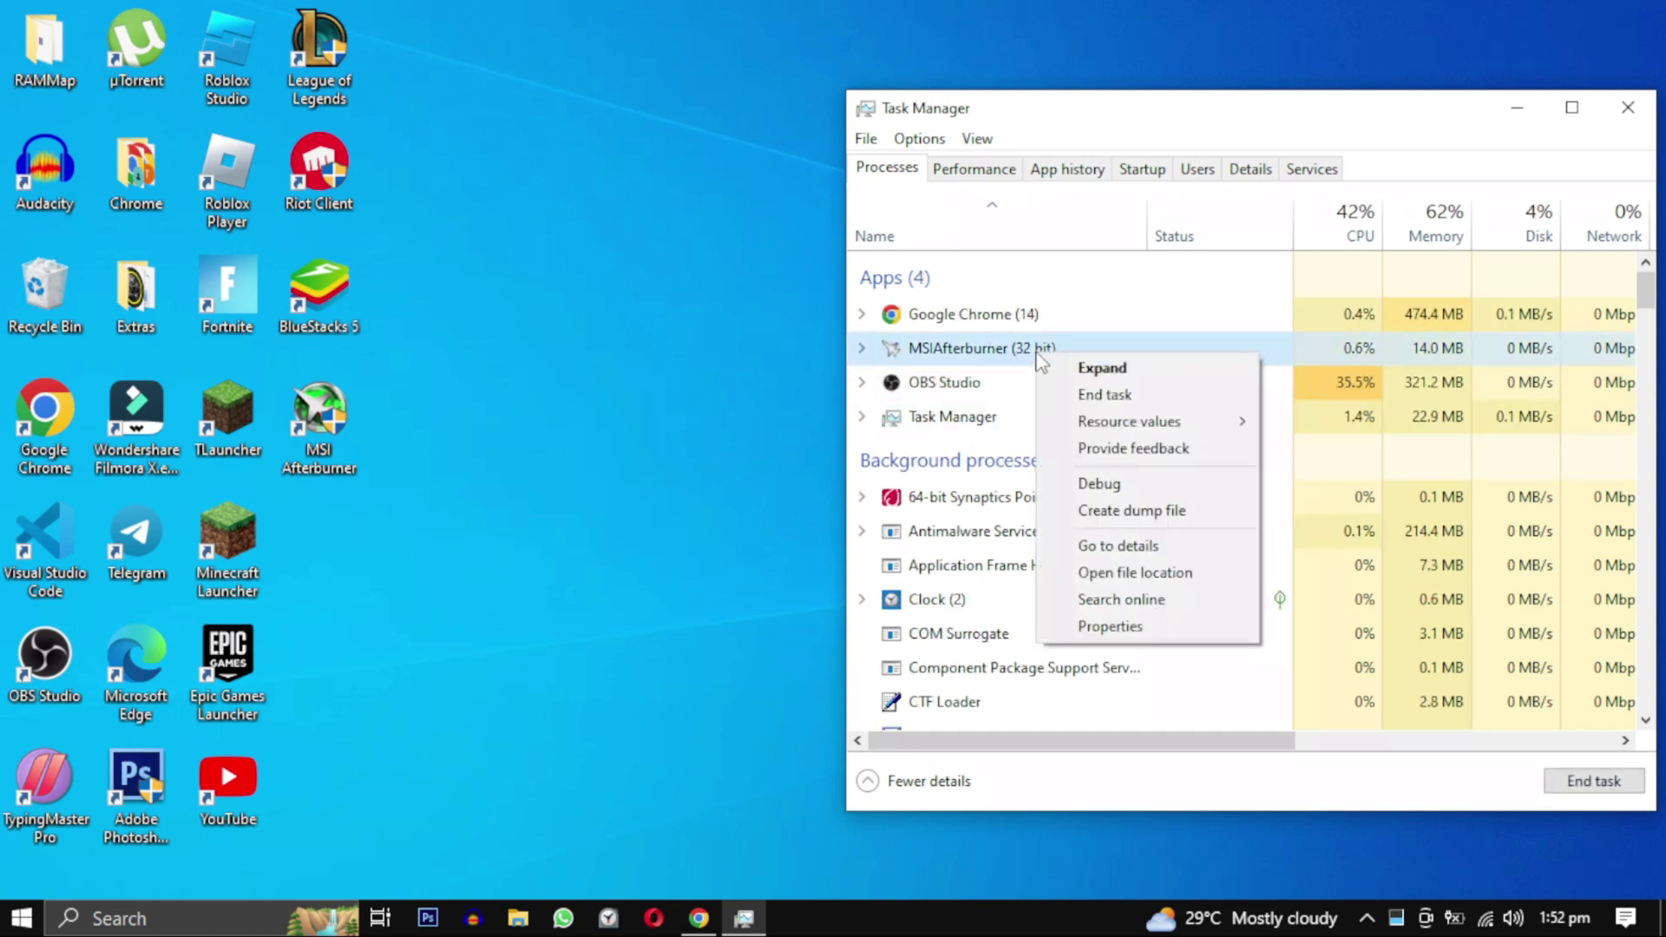
left_click(1084, 395)
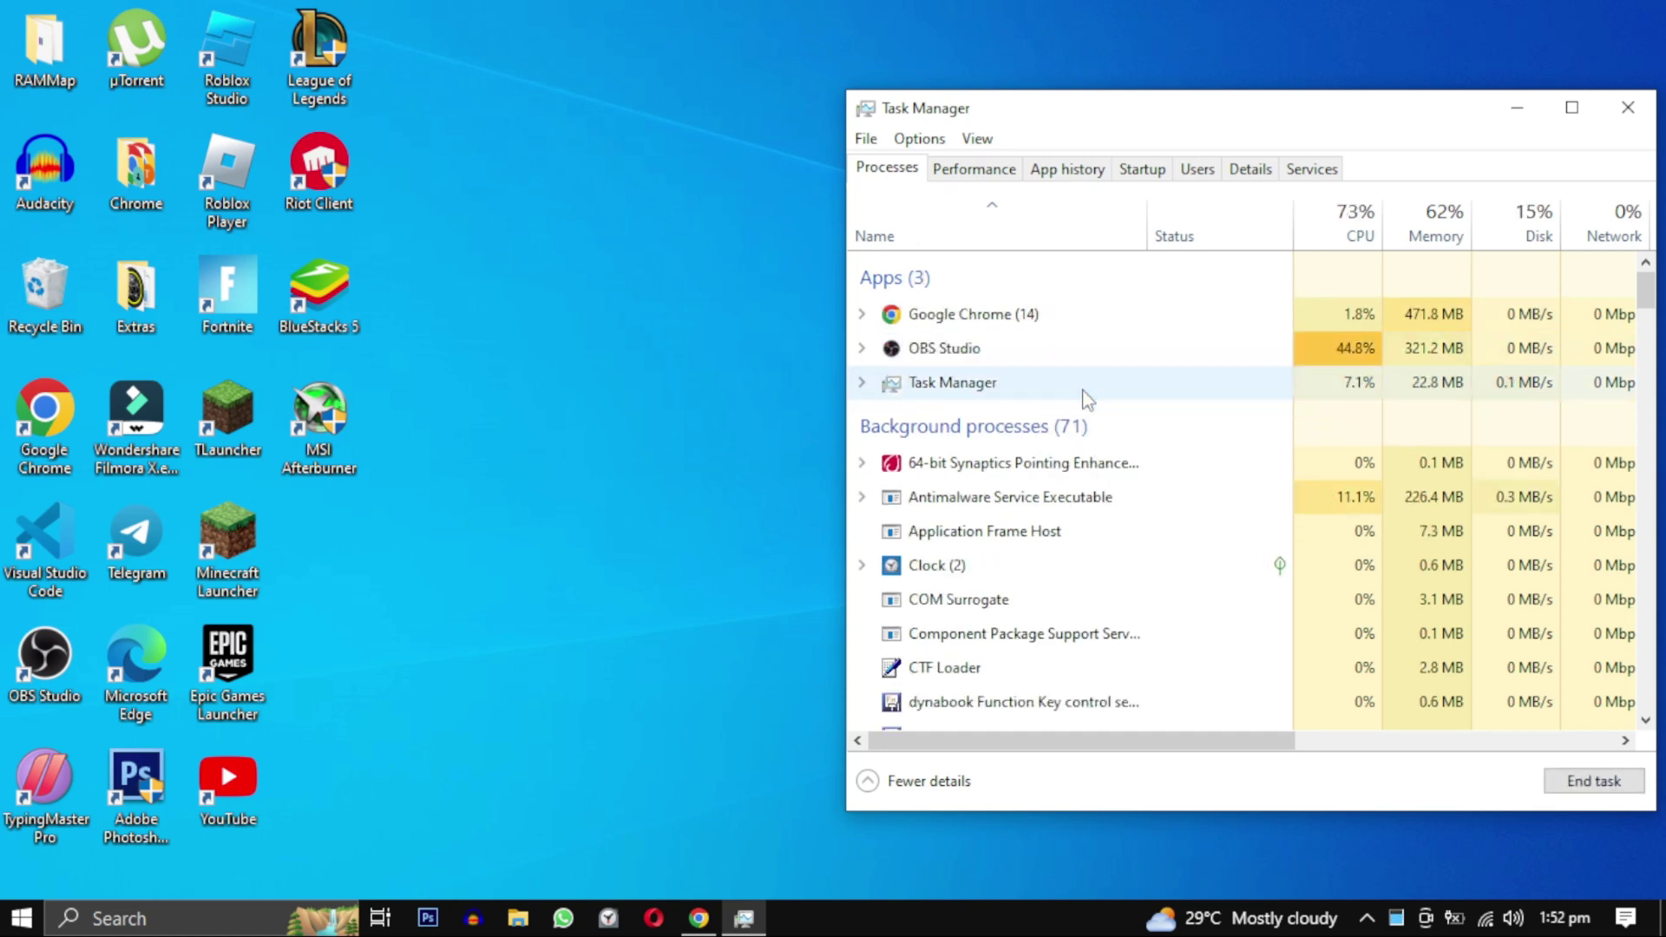
left_click_drag(1644, 291, 1649, 421)
right_click(1038, 369)
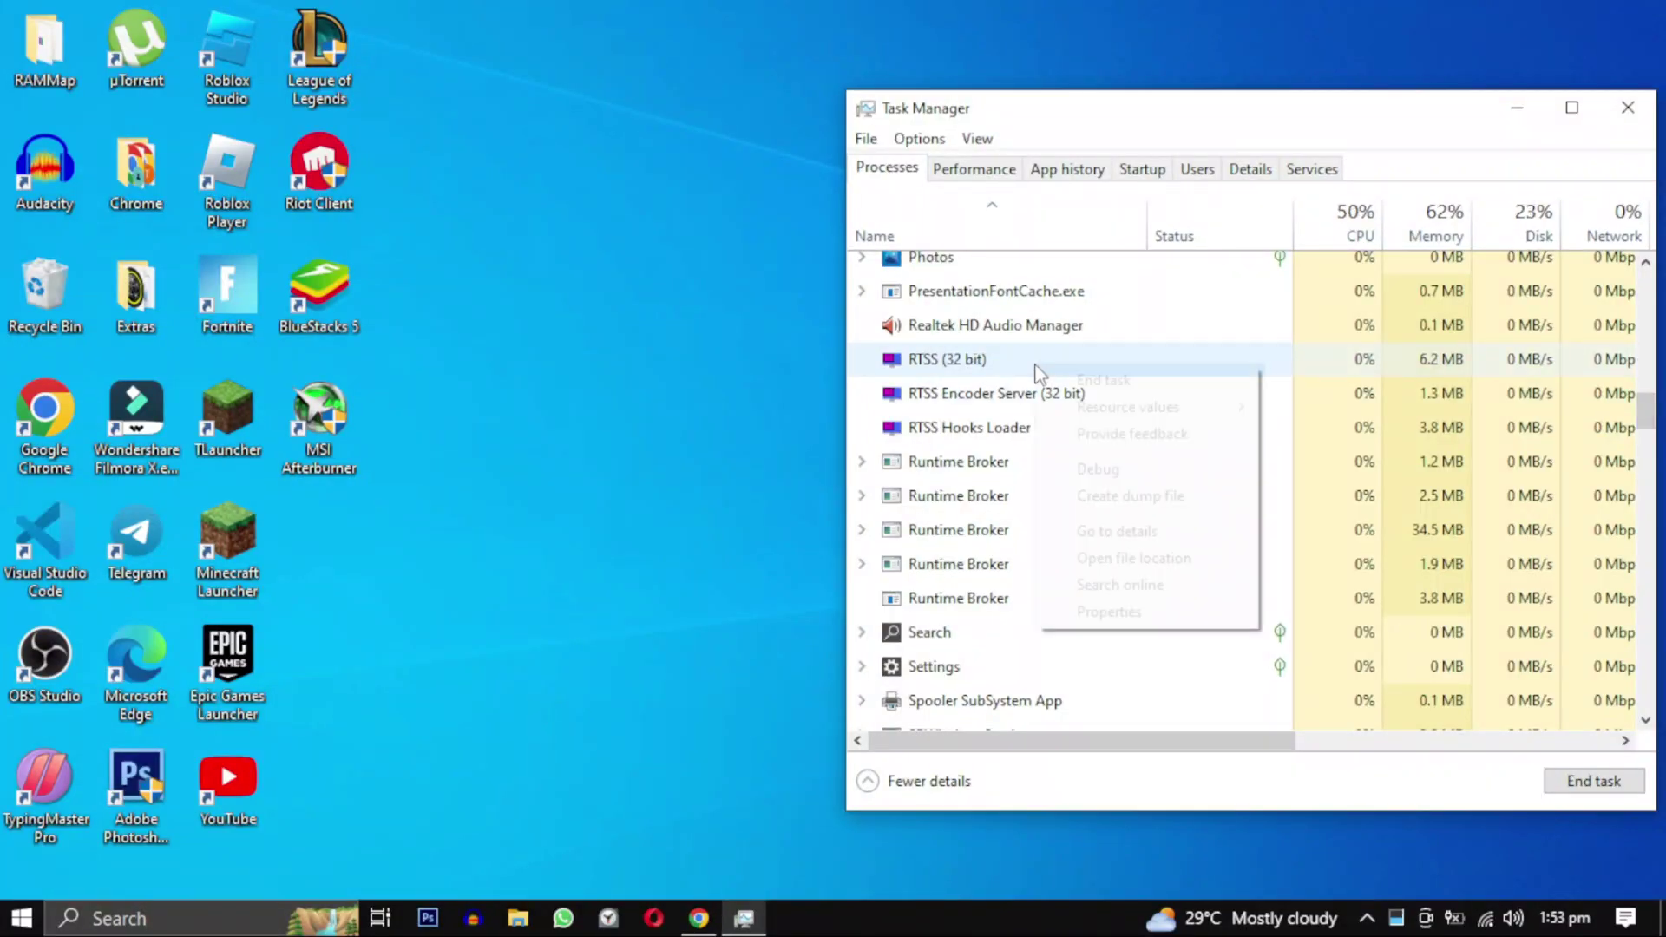
left_click(1065, 382)
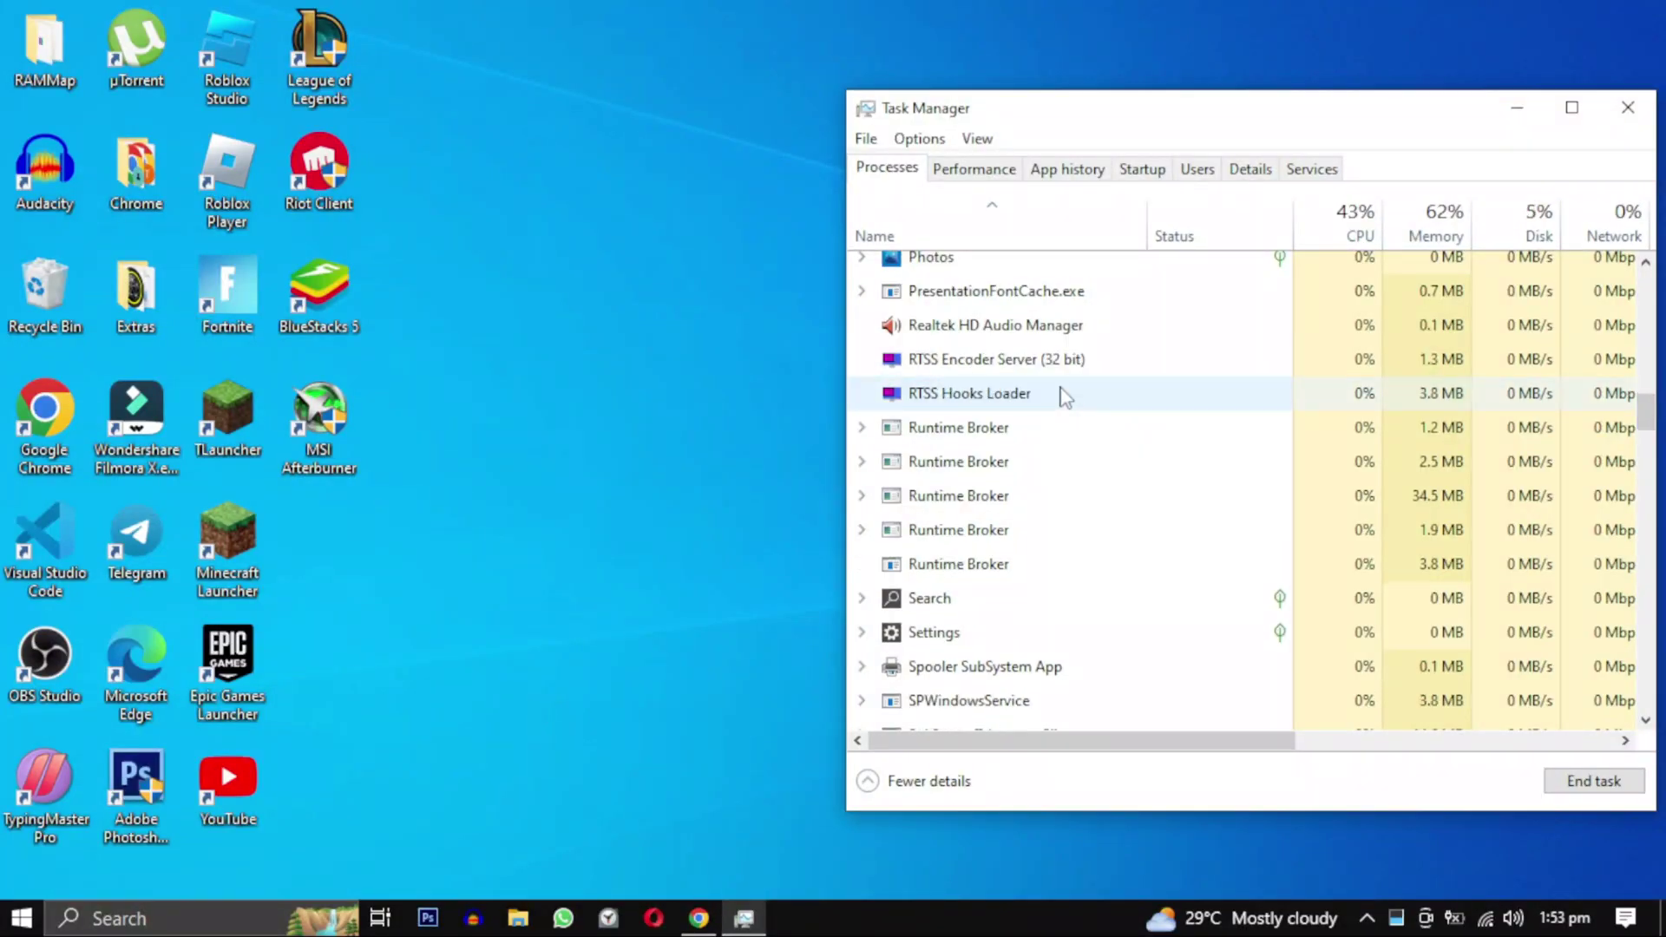
right_click(1048, 361)
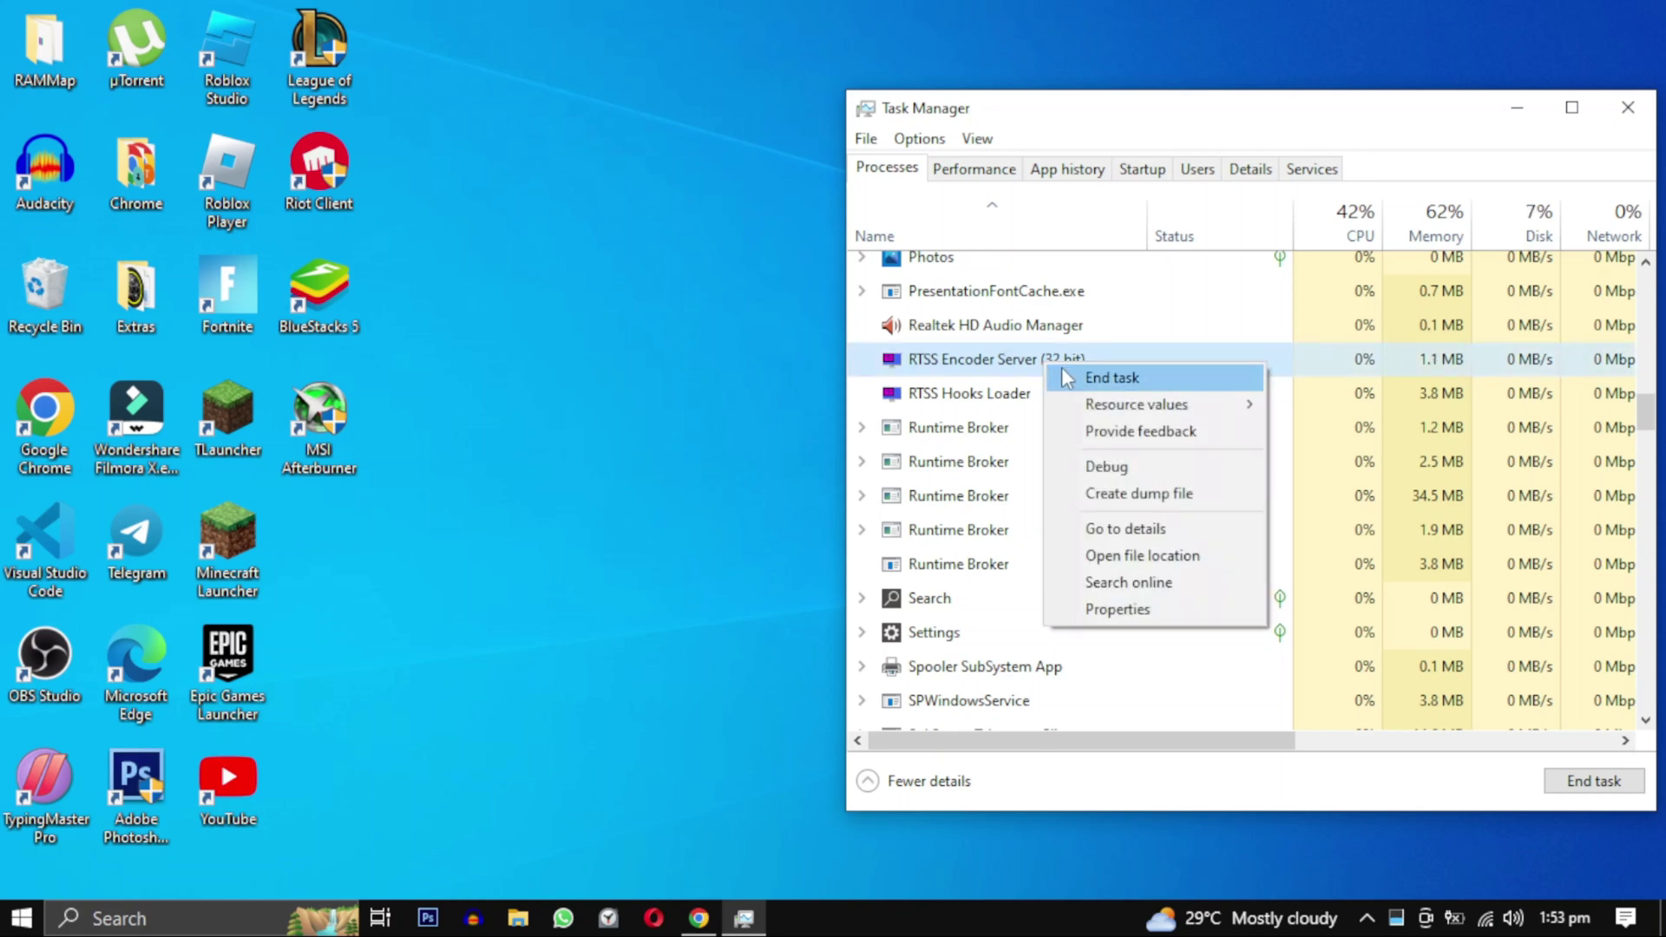
left_click(1067, 377)
right_click(1049, 370)
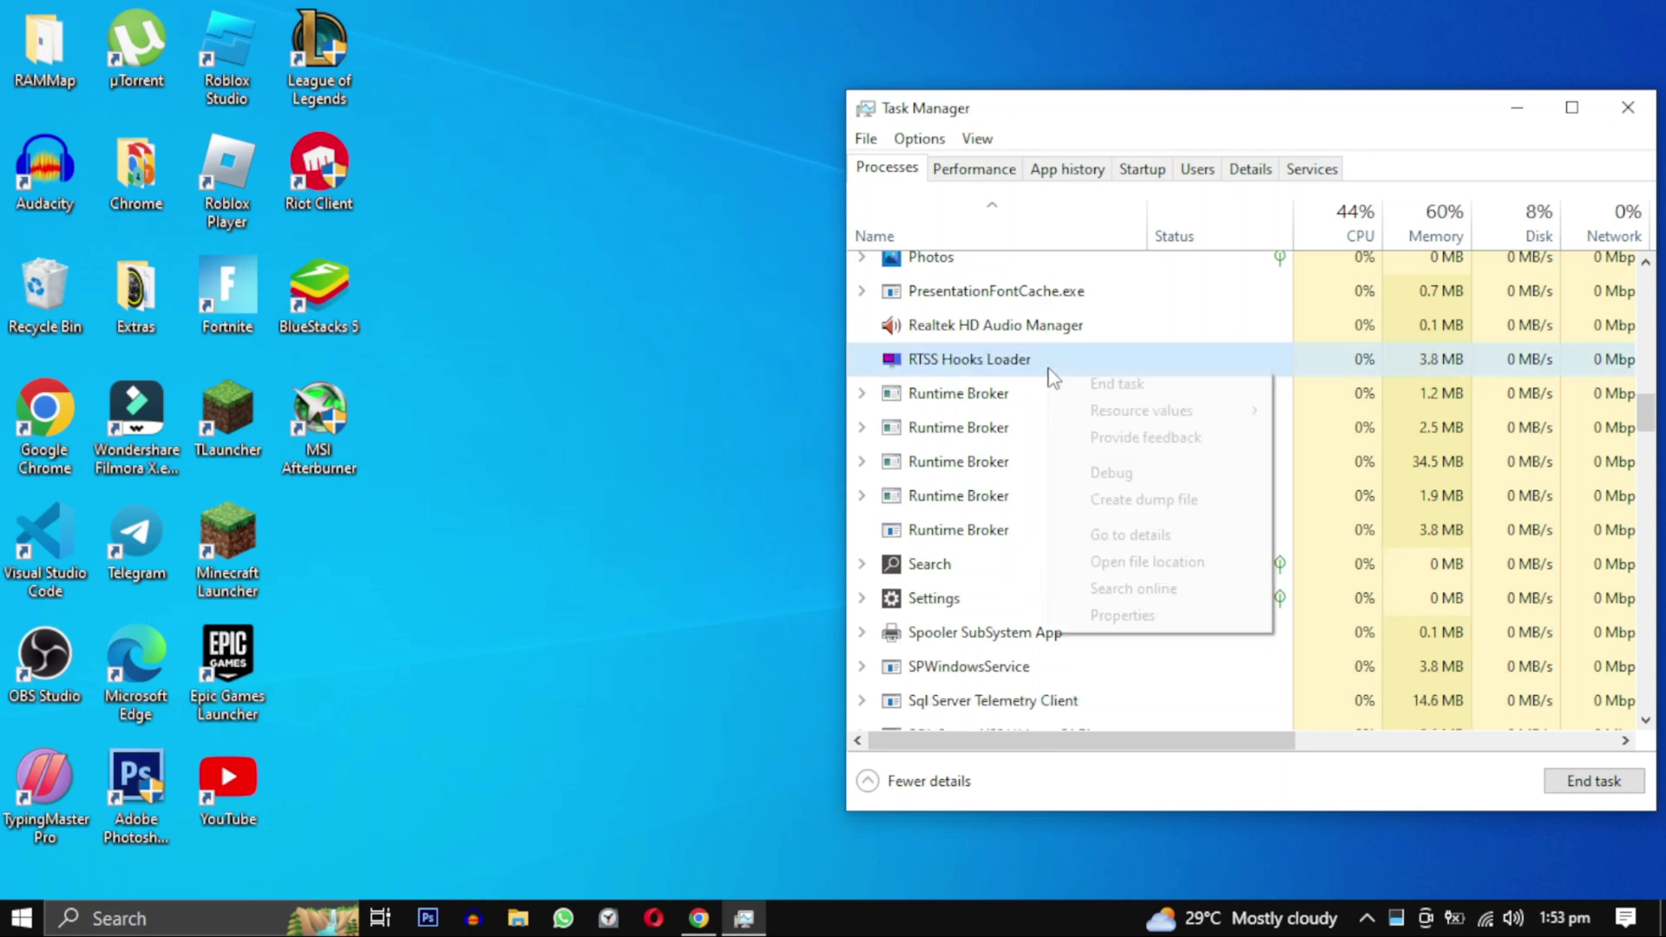
left_click(1083, 384)
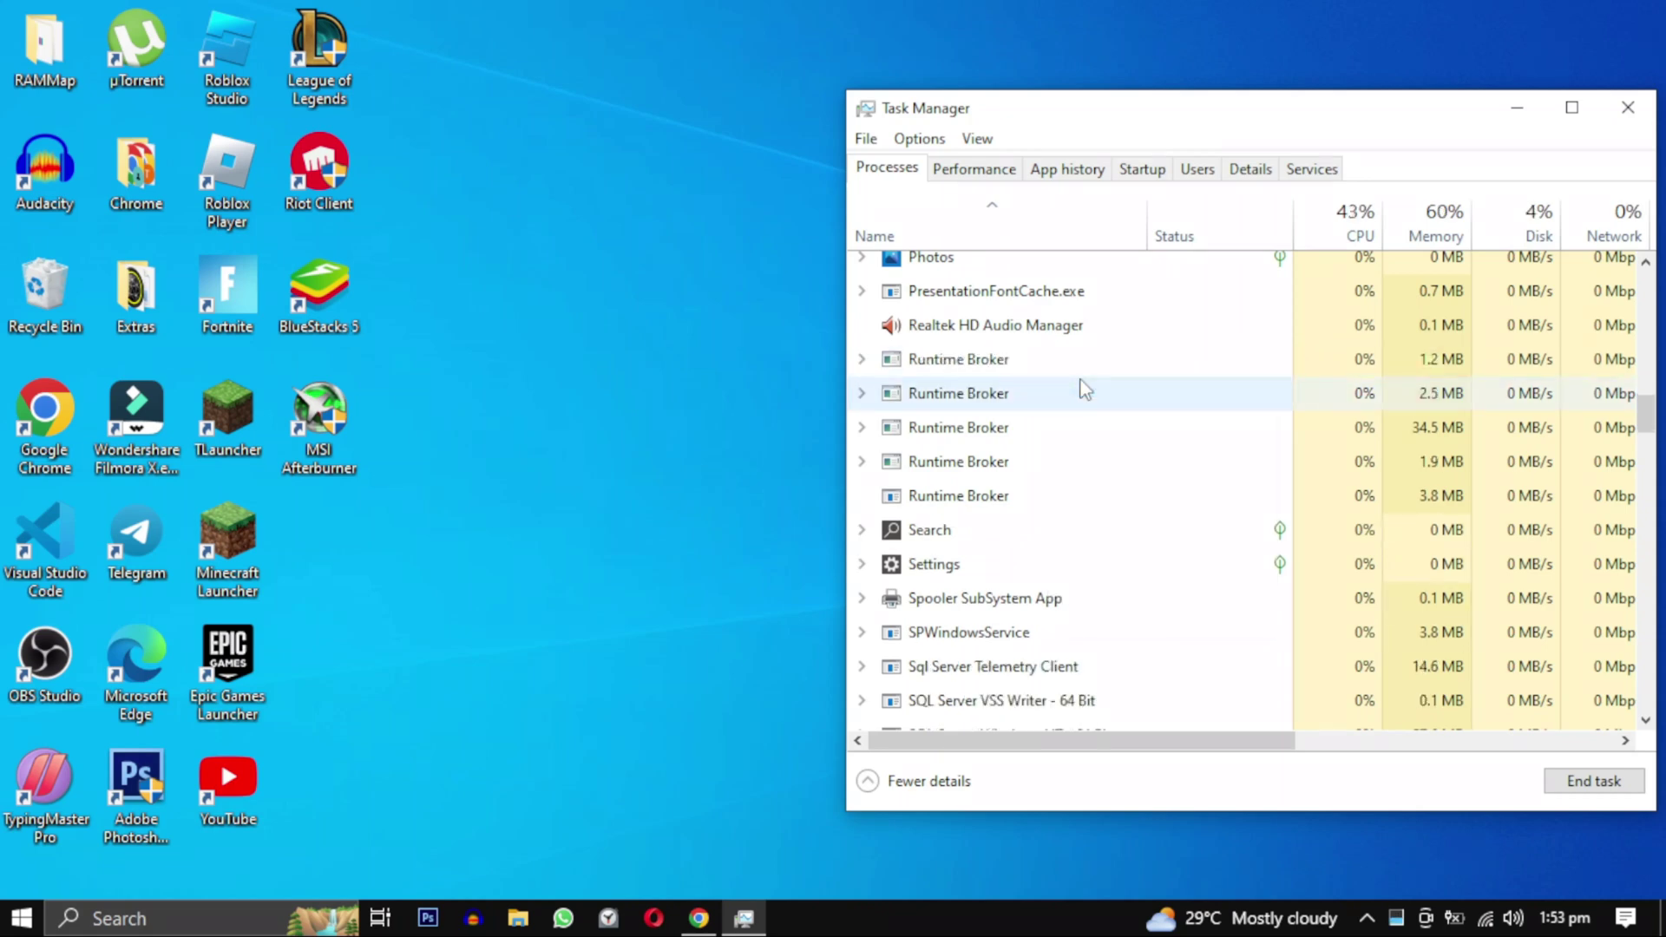
left_click(1625, 109)
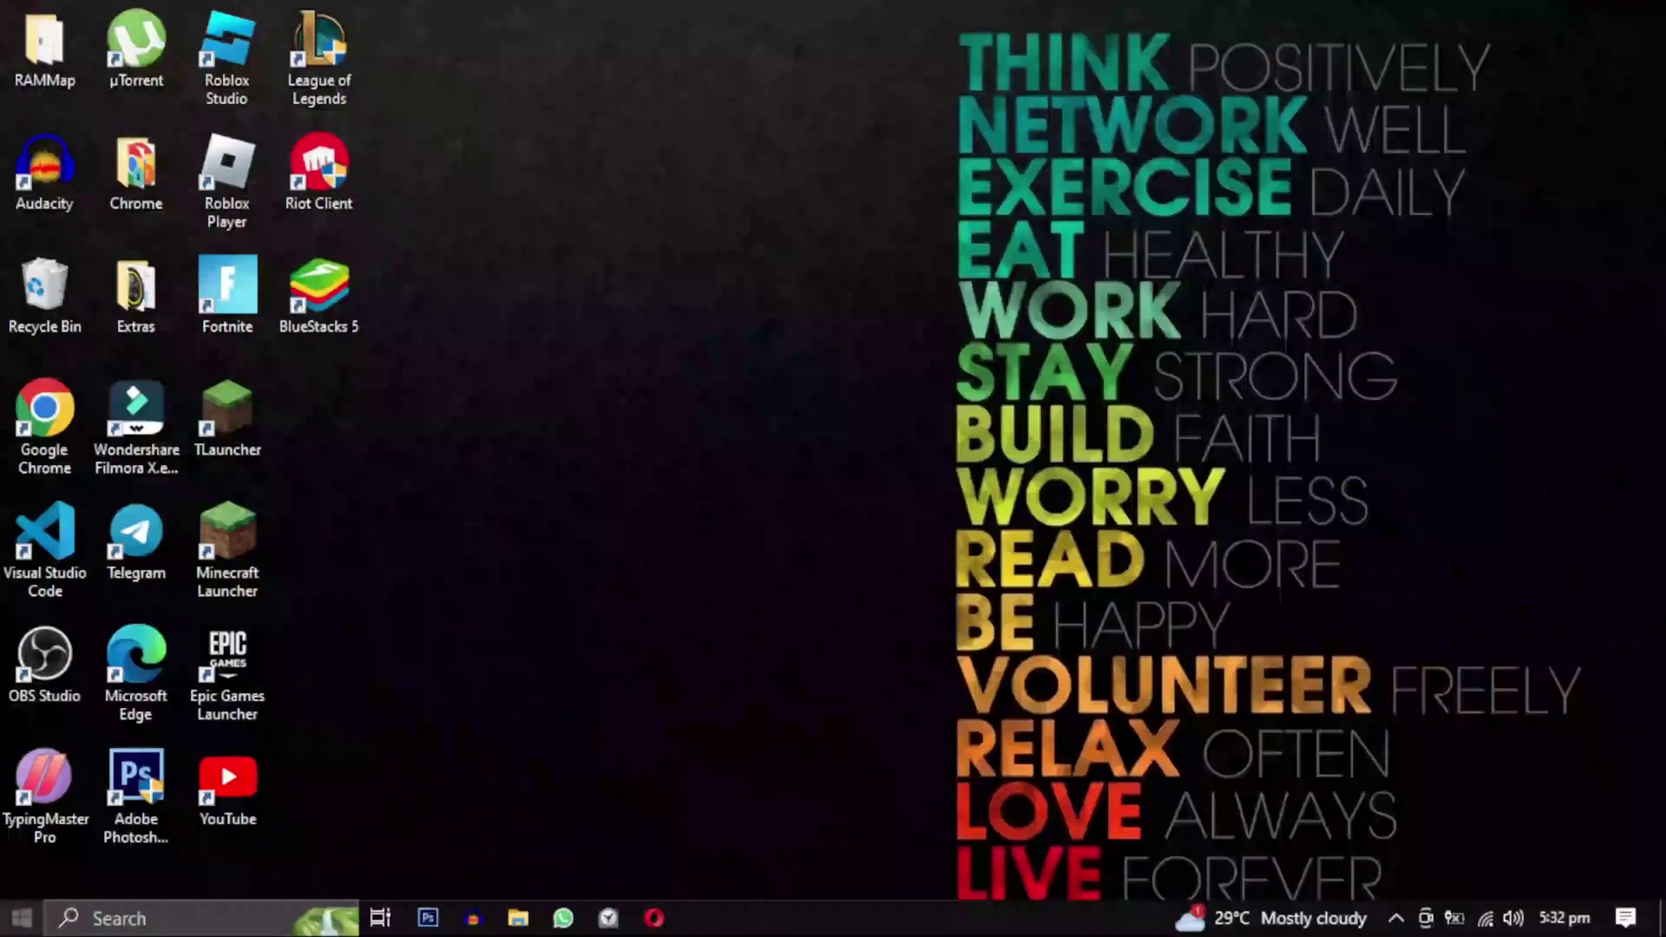
Search for lusrmgr.msc from the taskbar search box.
left_click(117, 918)
type("lusrm")
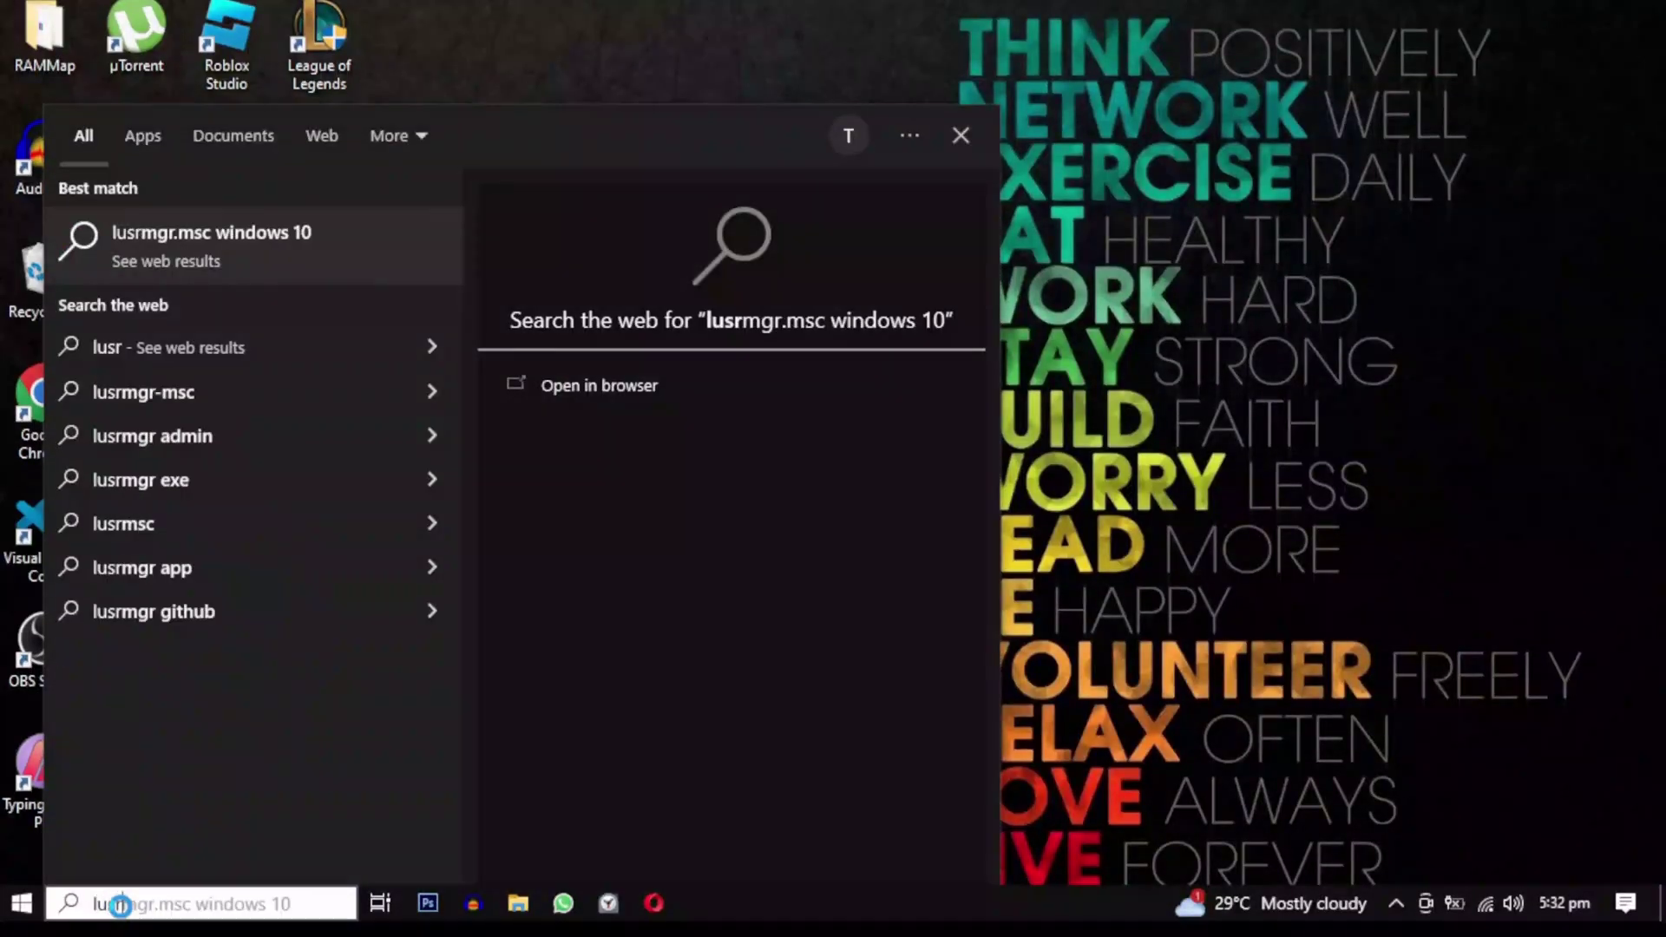
type("gr.msc")
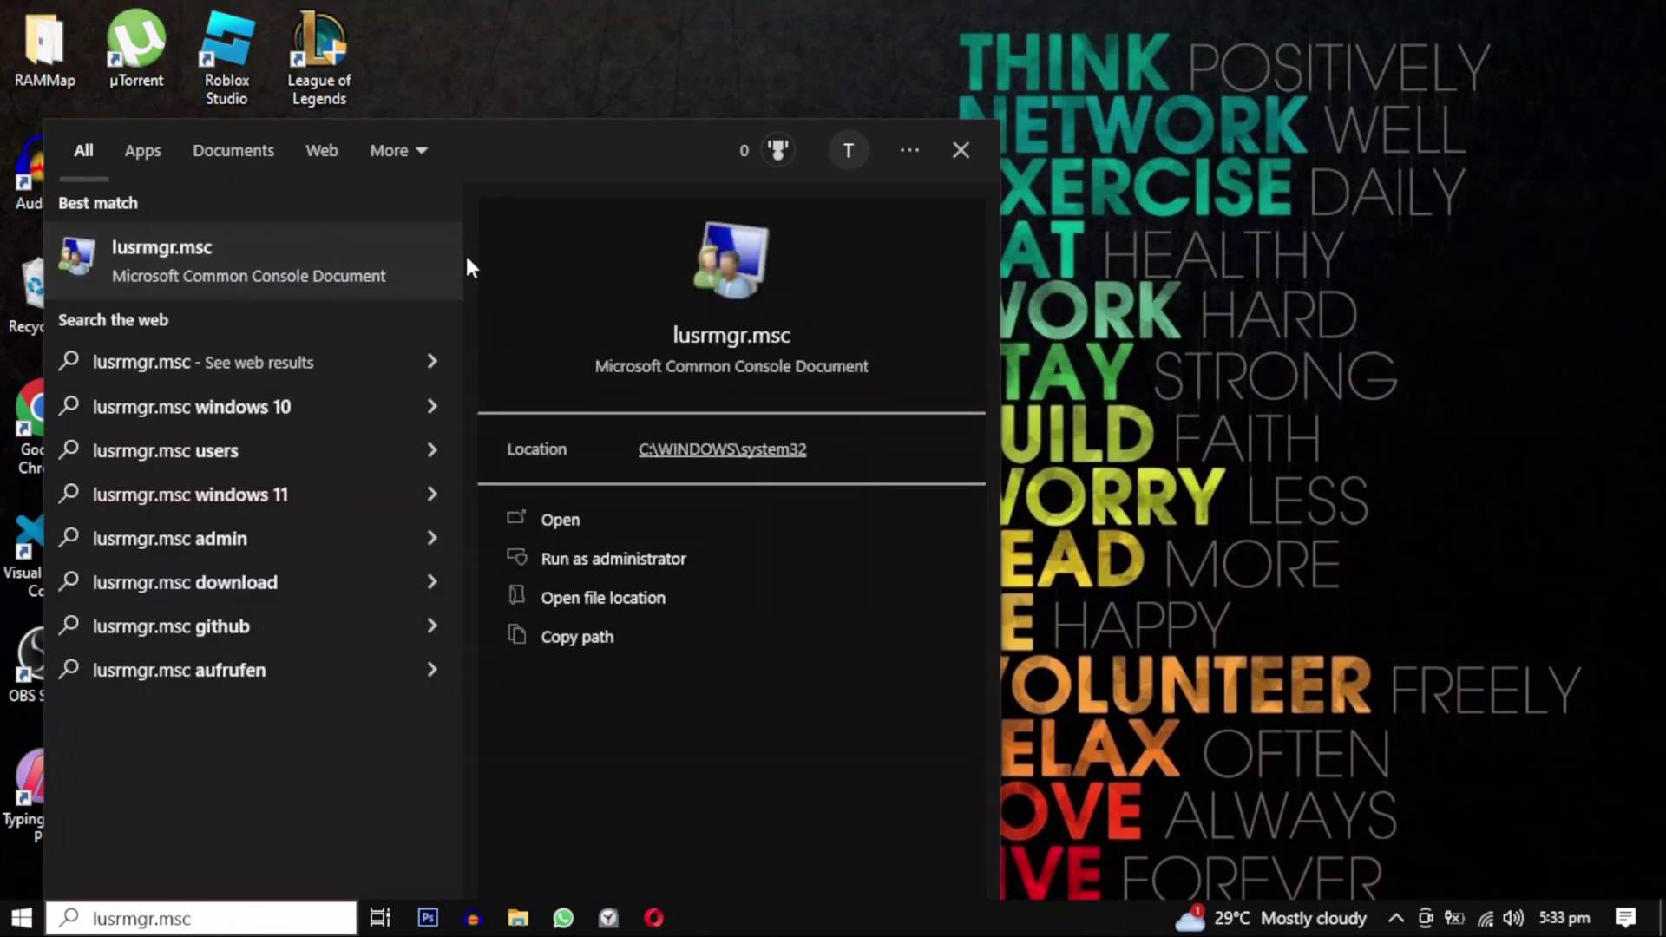
Open lusrmgr.msc and start a new user named 'New User' with full name 'New User'.
left_click(630, 521)
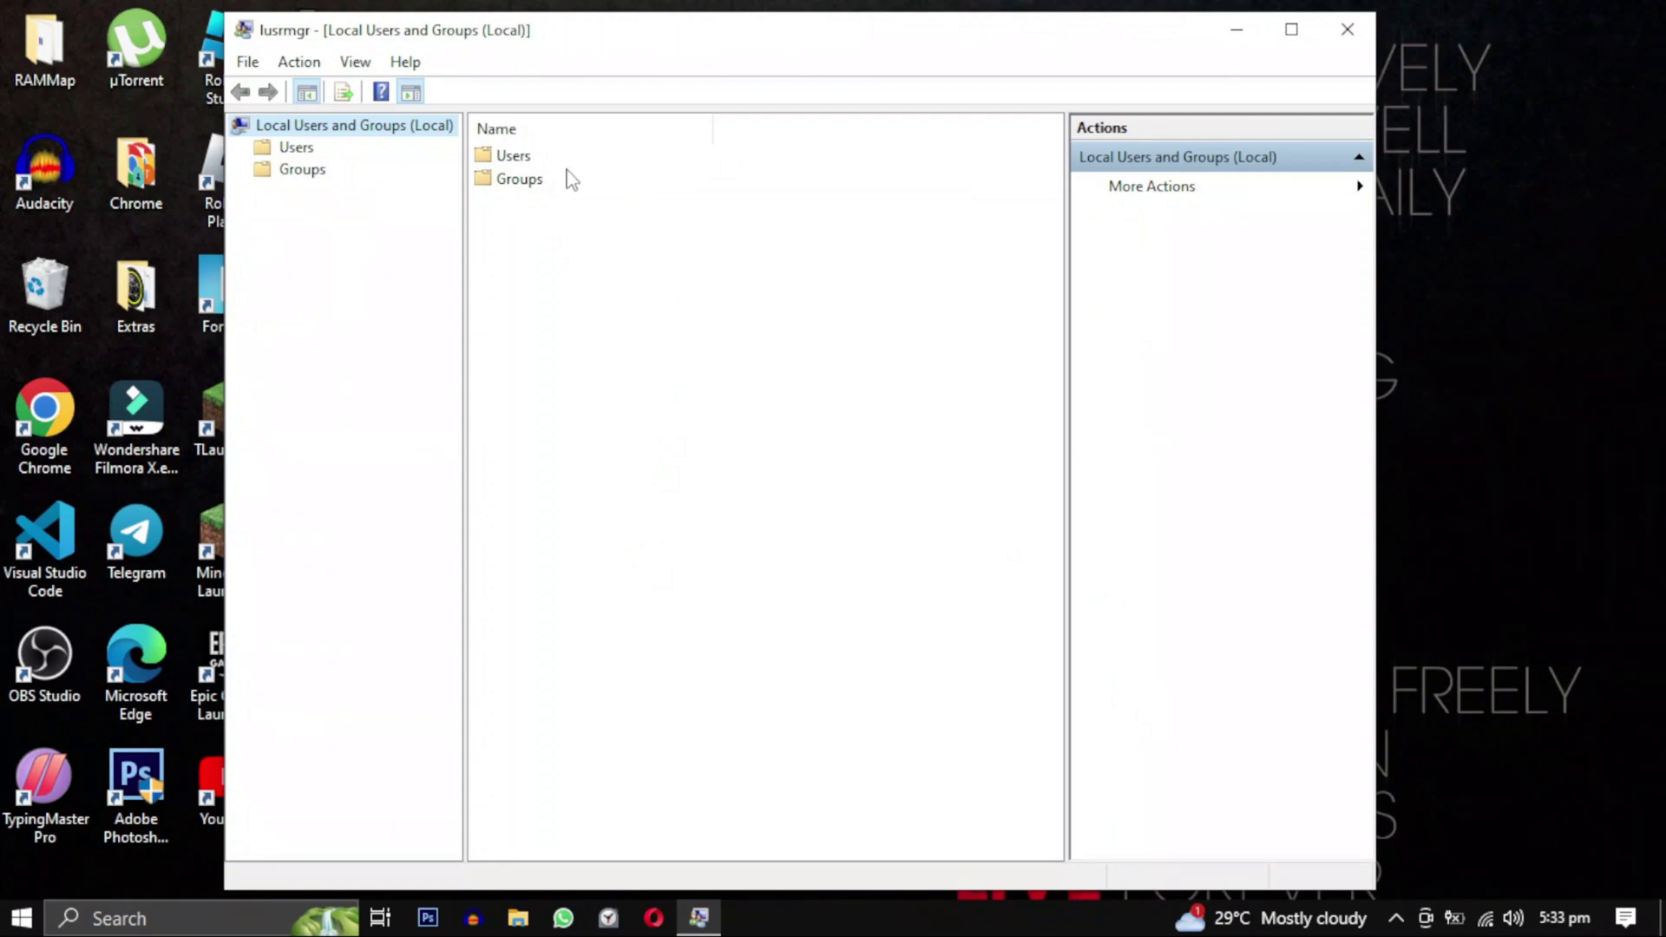
double_click(521, 157)
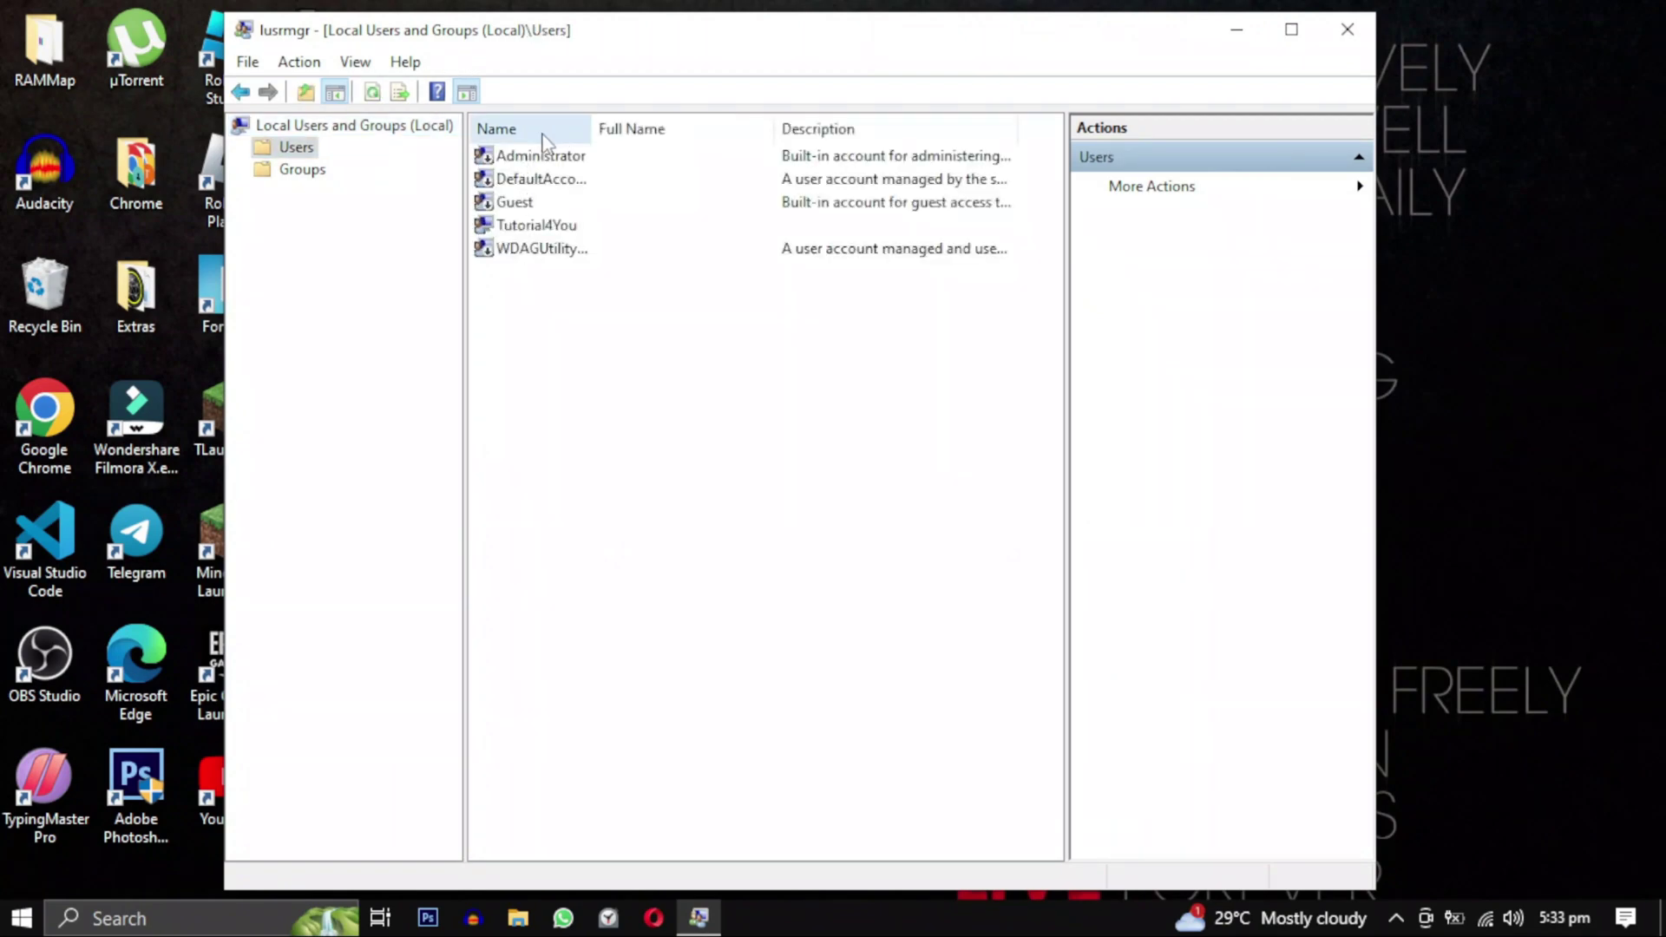
right_click(564, 364)
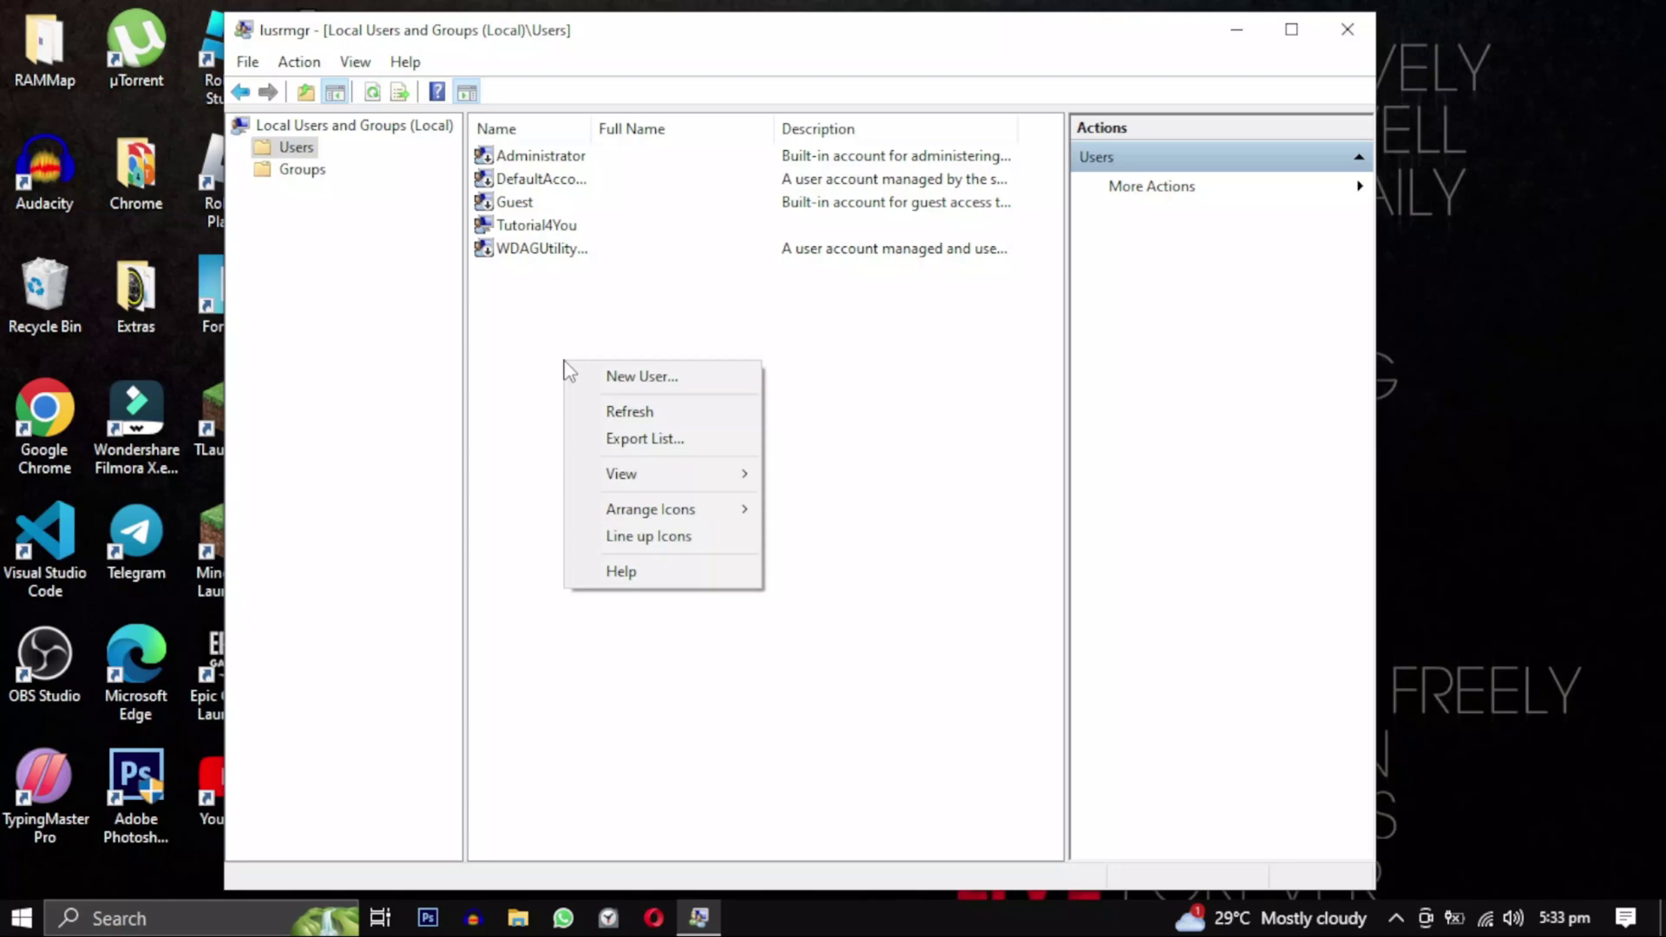
left_click(717, 378)
type("New User")
key("Tab")
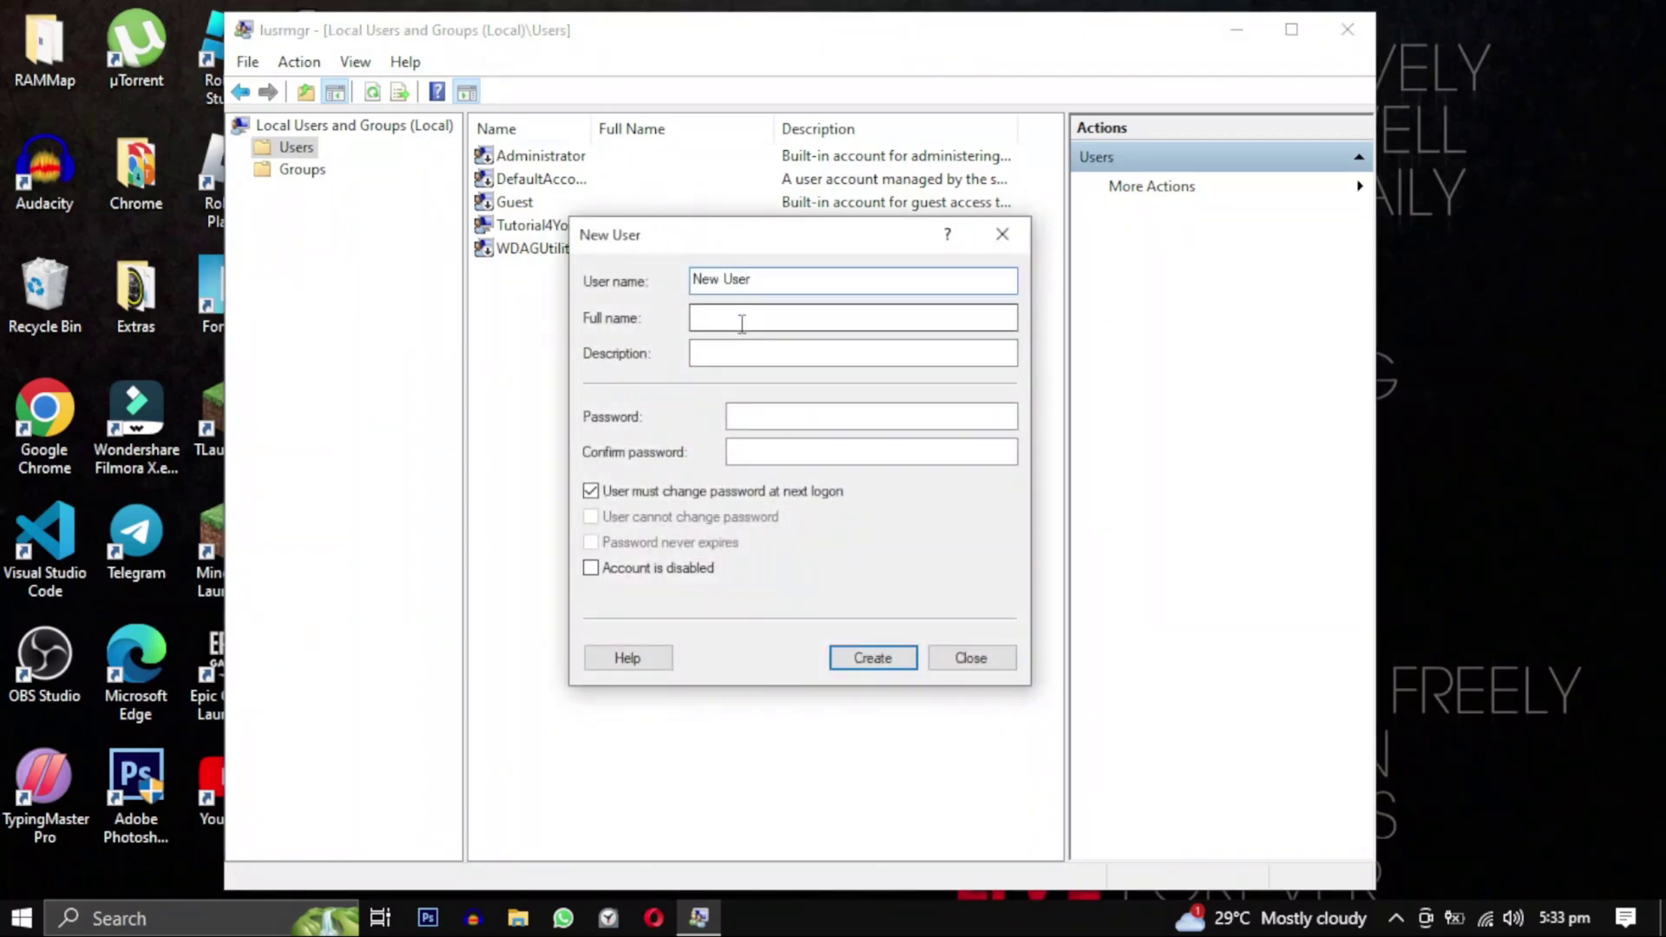
type("New User")
key("Tab")
Enter and confirm the account password and untick 'User must change password at next logon'.
left_click(773, 456)
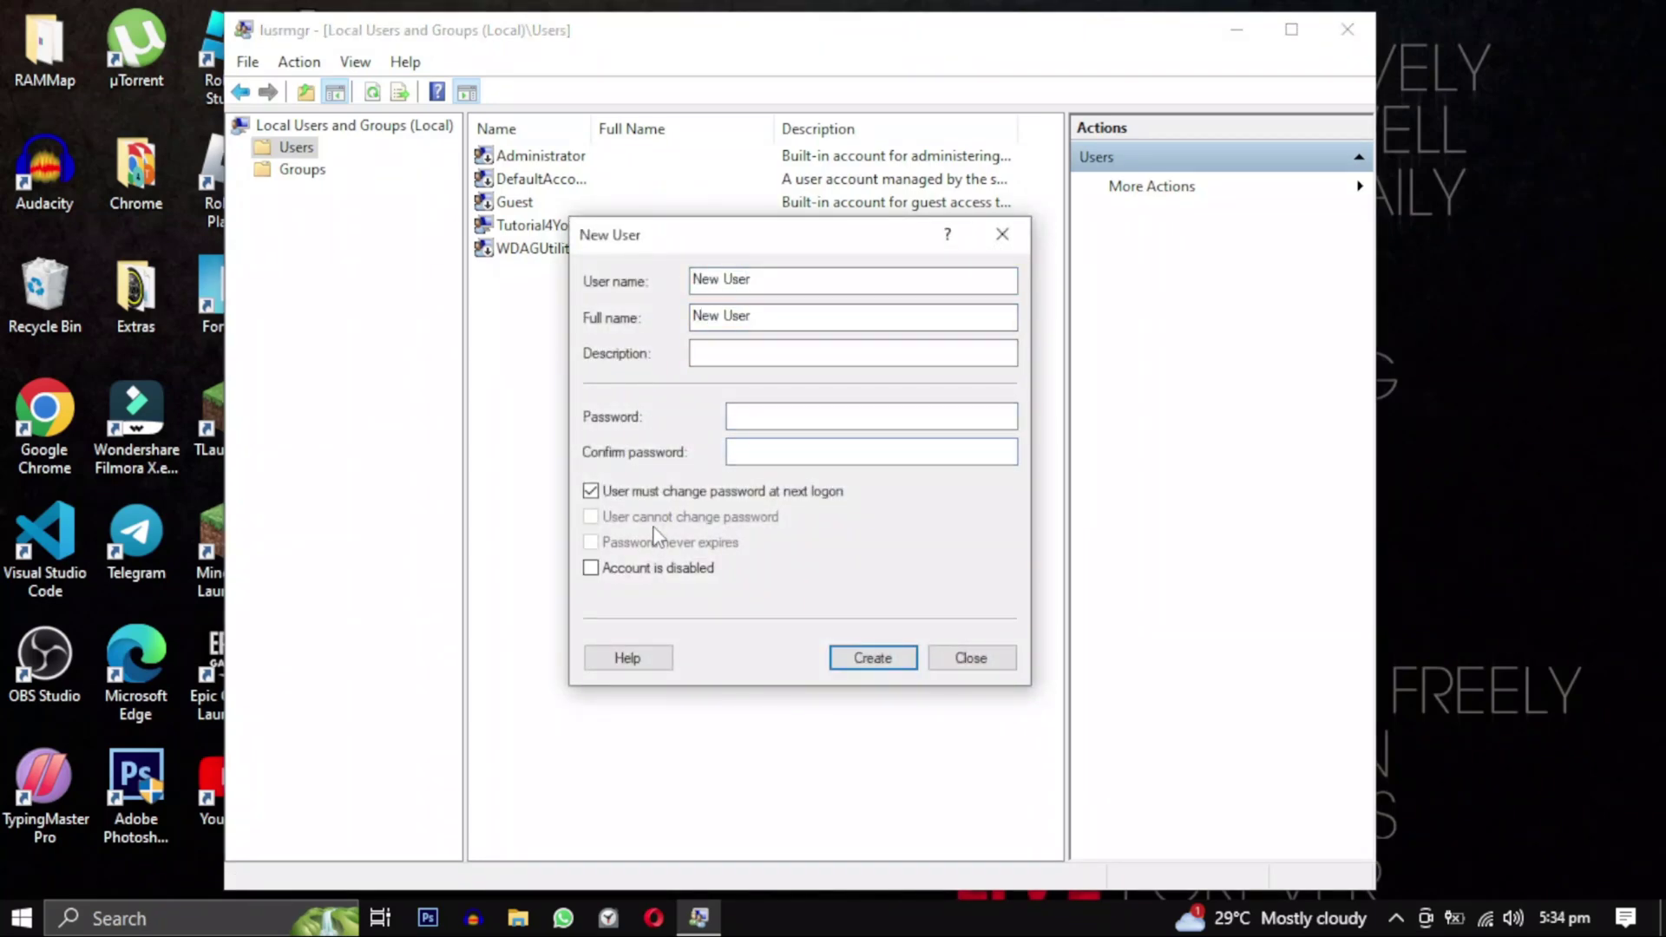
left_click(776, 415)
key("Tab")
left_click(590, 493)
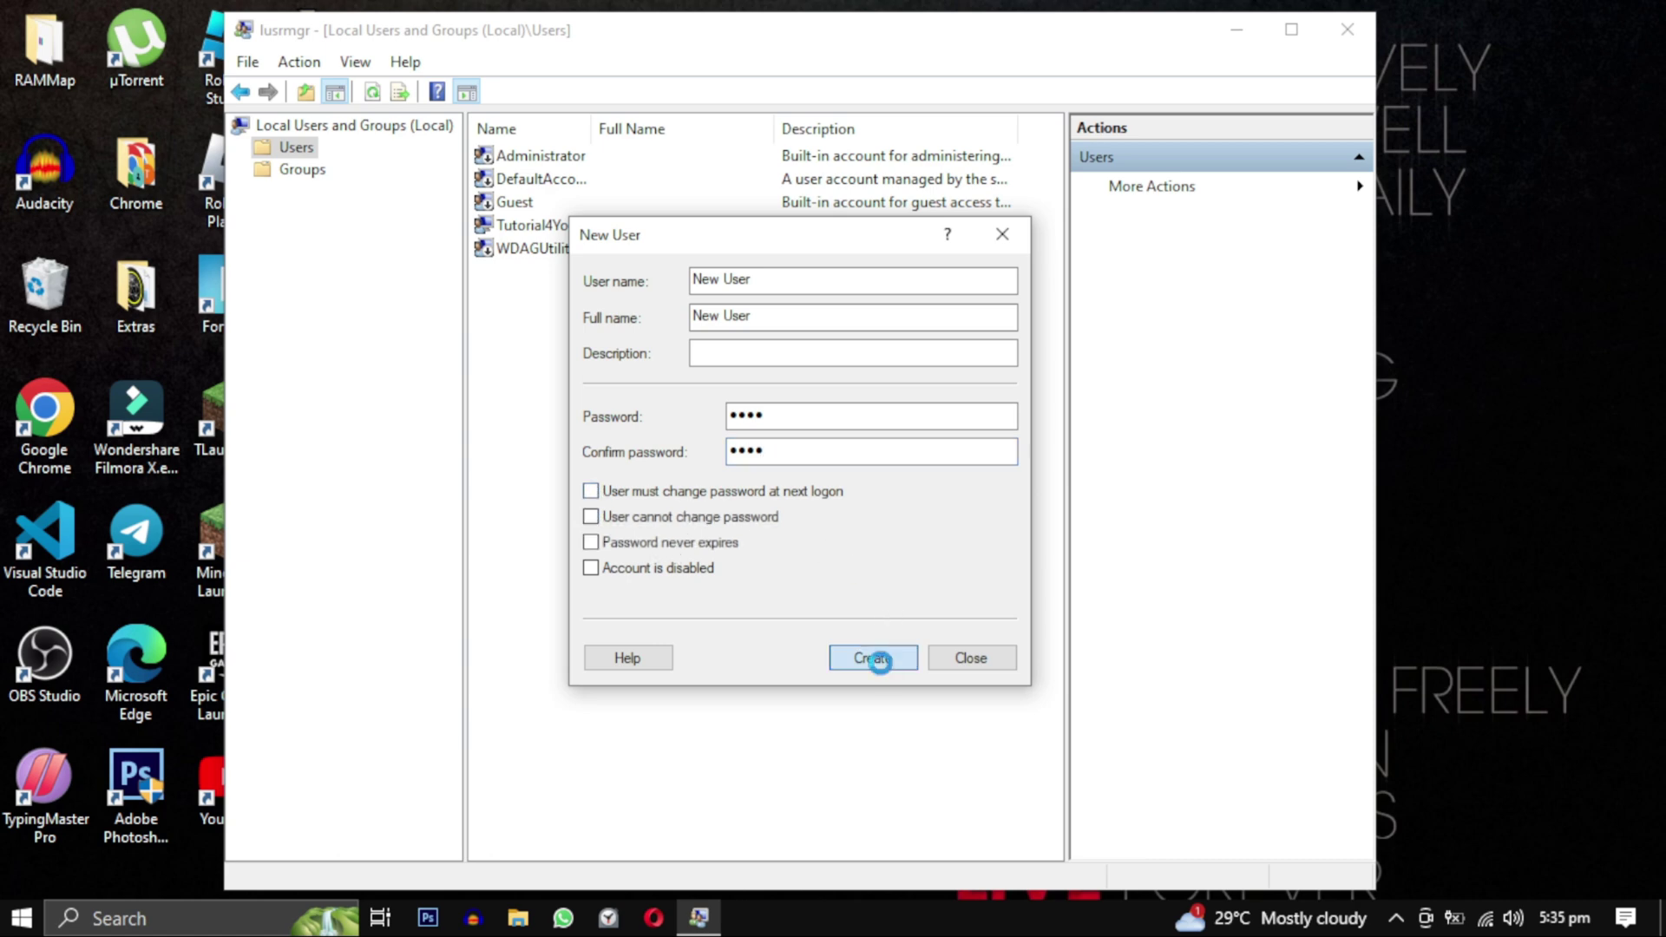
Create the New User account, then close the dialog and the console.
left_click(878, 660)
left_click(971, 658)
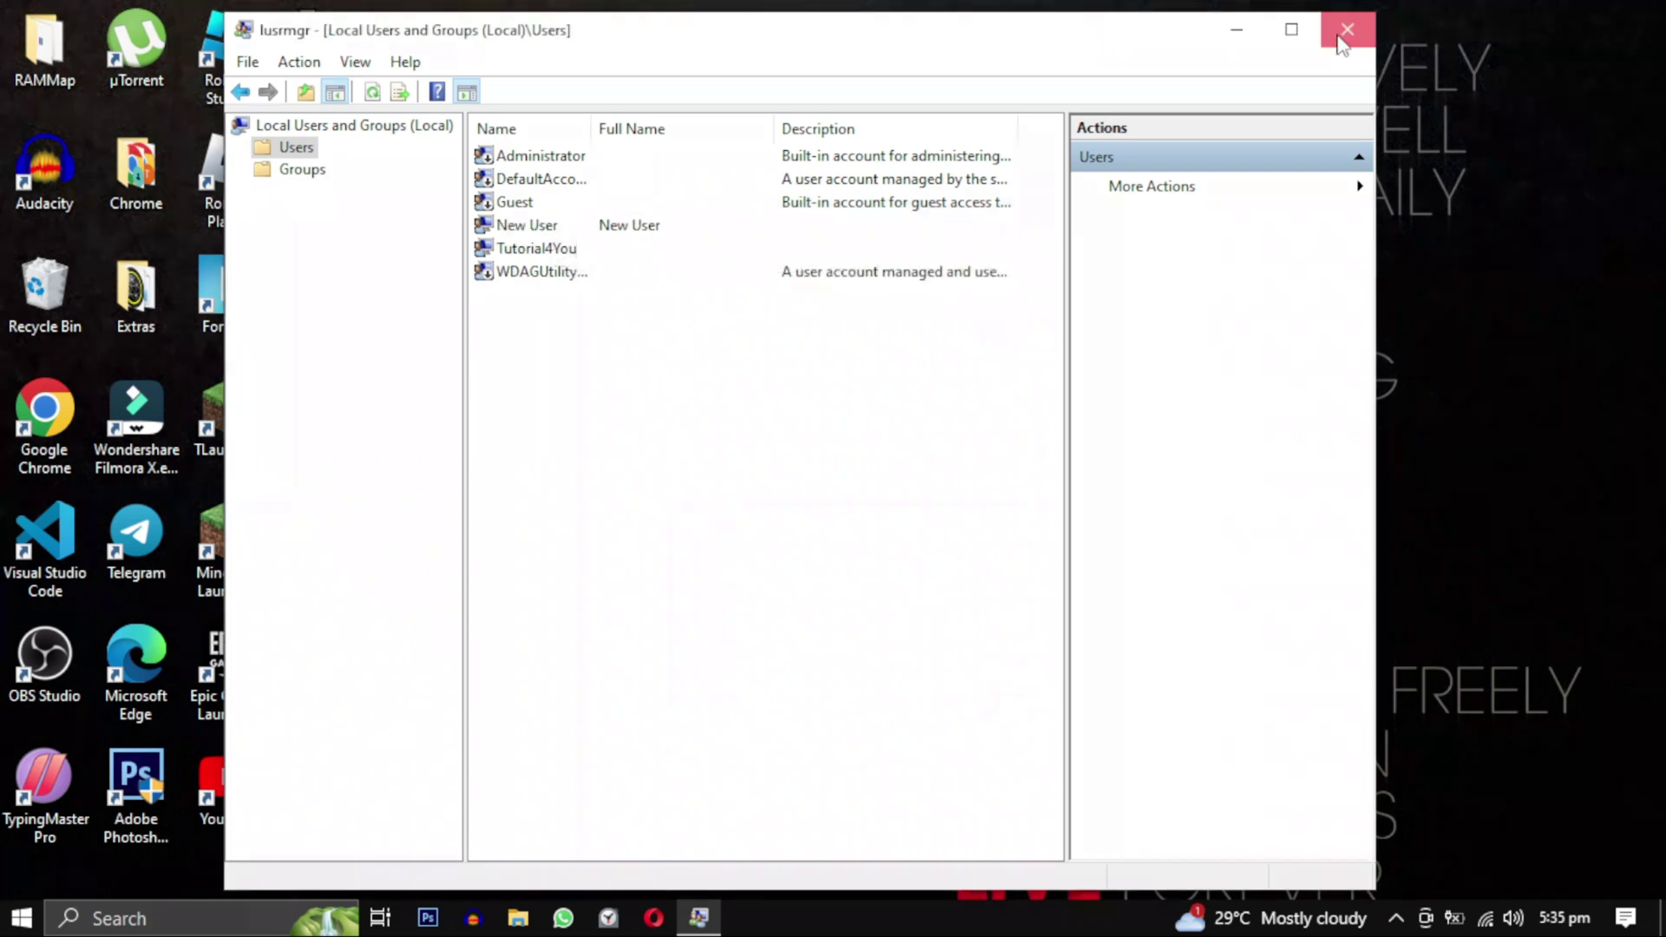
left_click(1347, 29)
Switch to the New User account from the Start menu's account options.
left_click(17, 917)
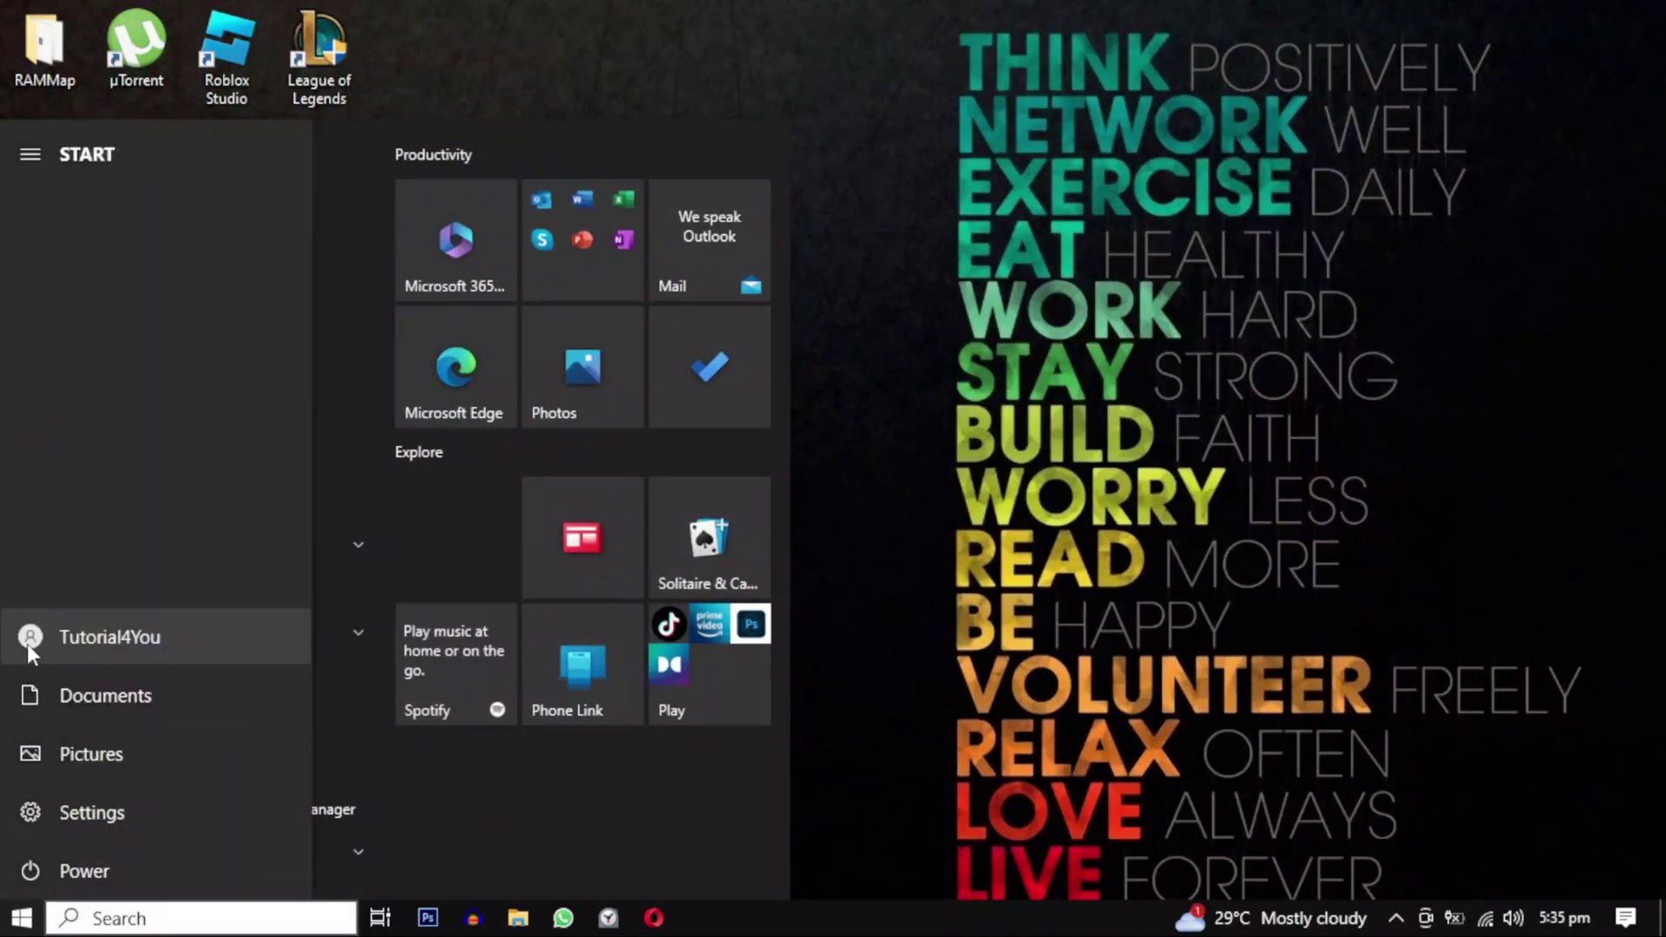
left_click(28, 643)
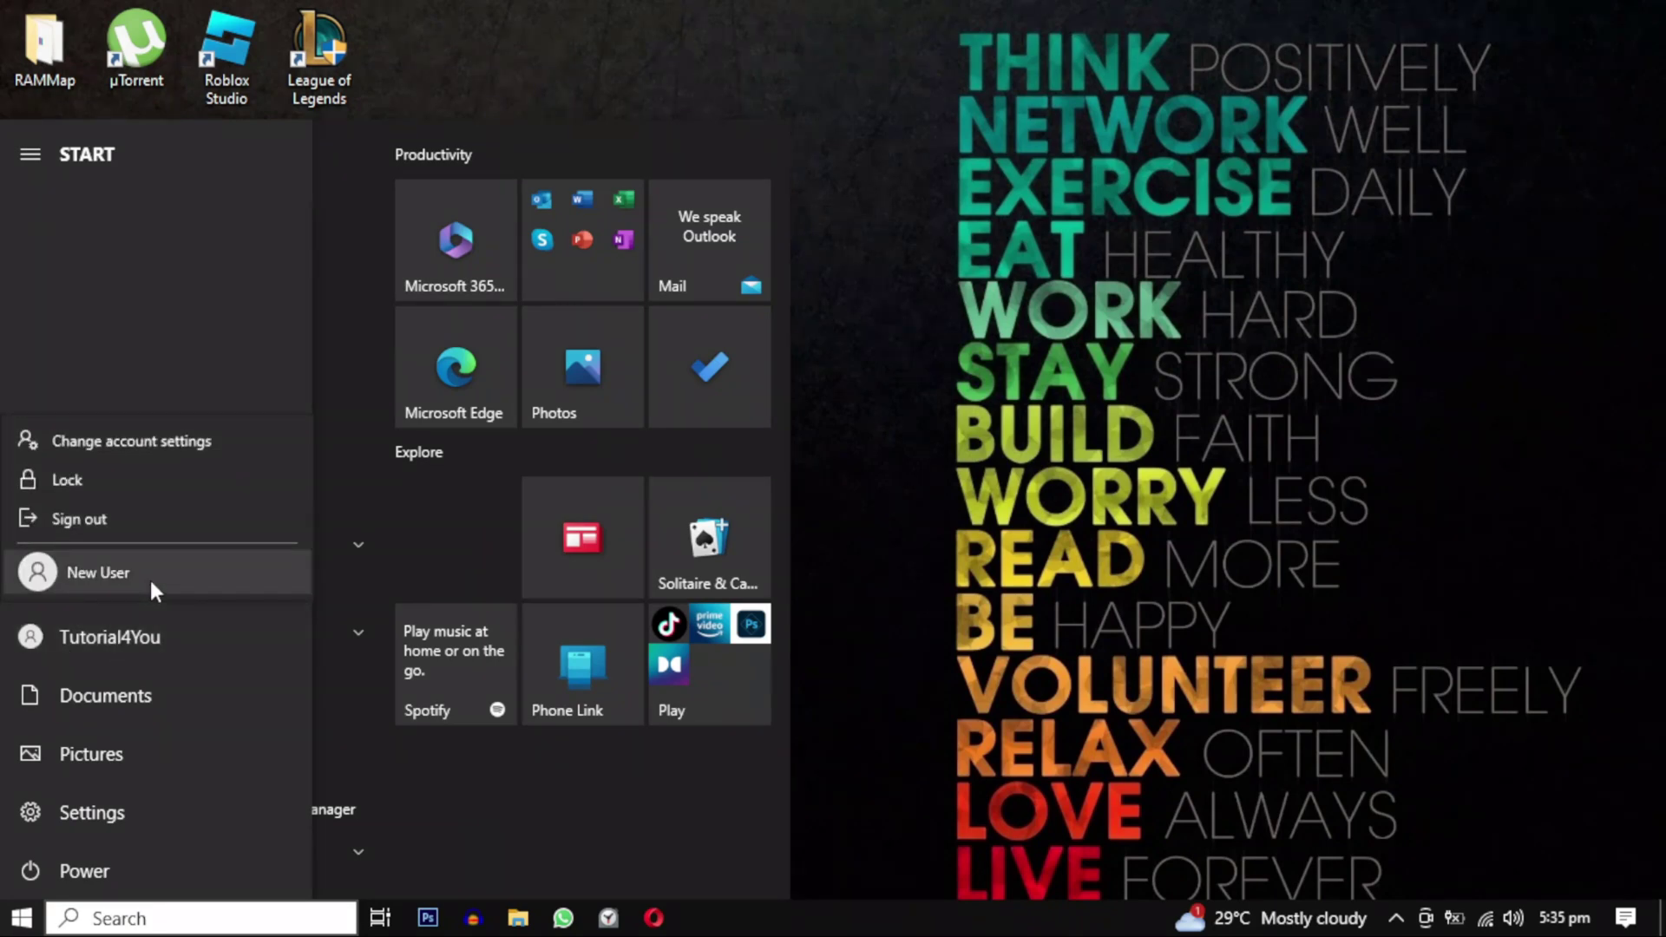
left_click(153, 580)
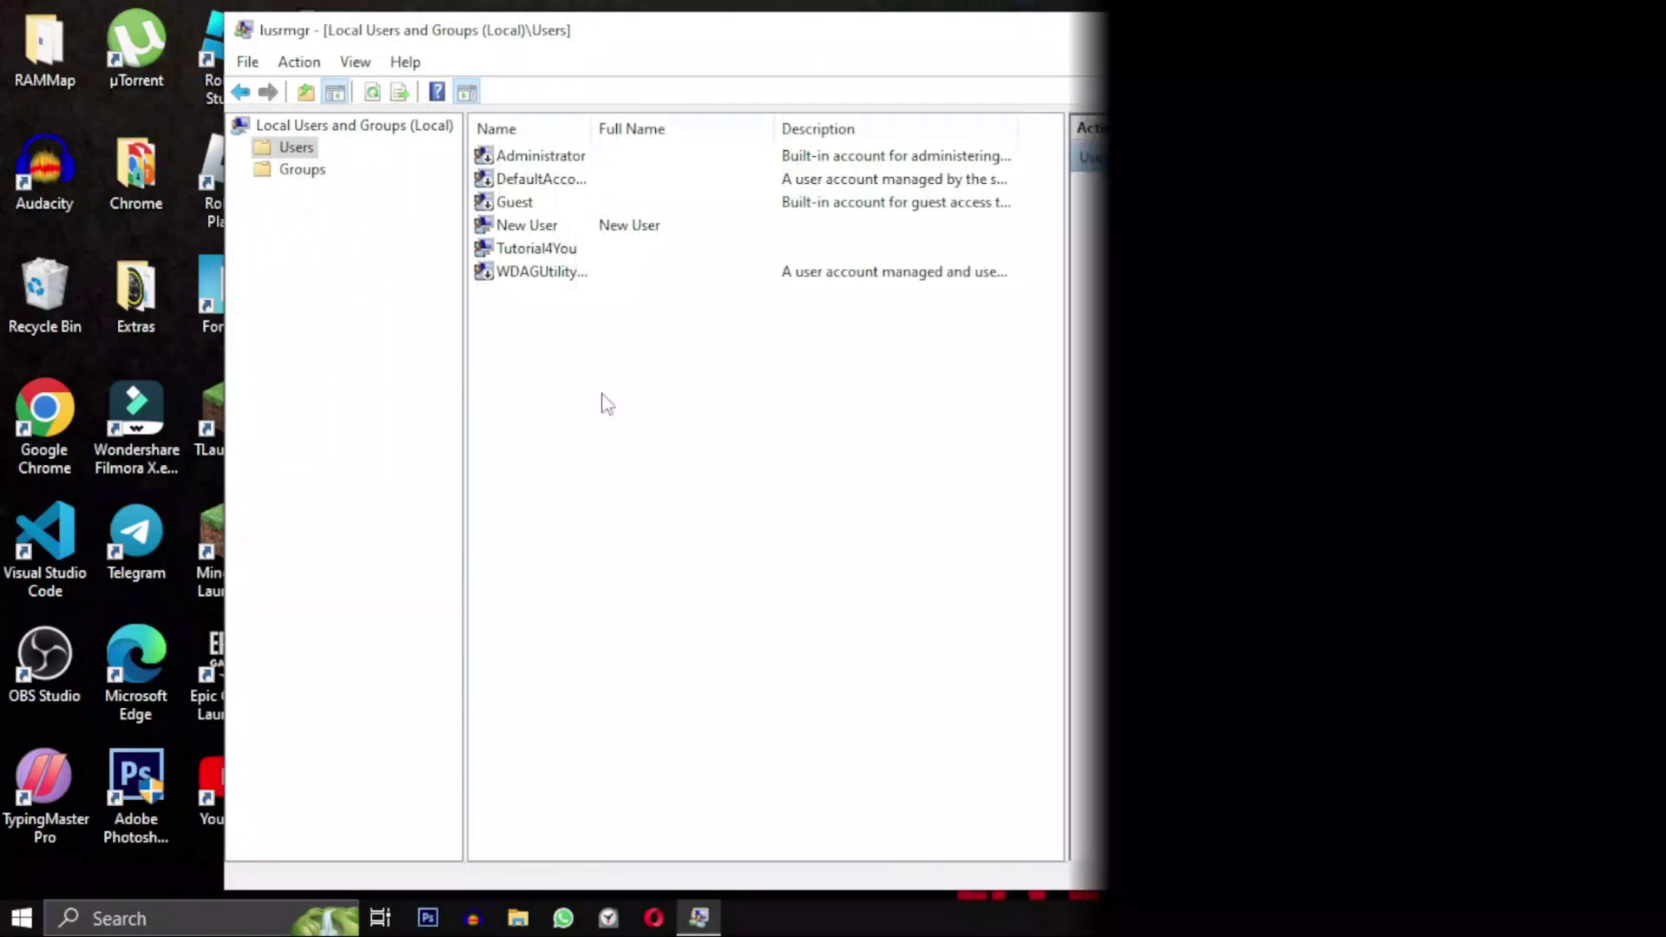
View the New User account's options, then dismiss them without making changes.
right_click(551, 231)
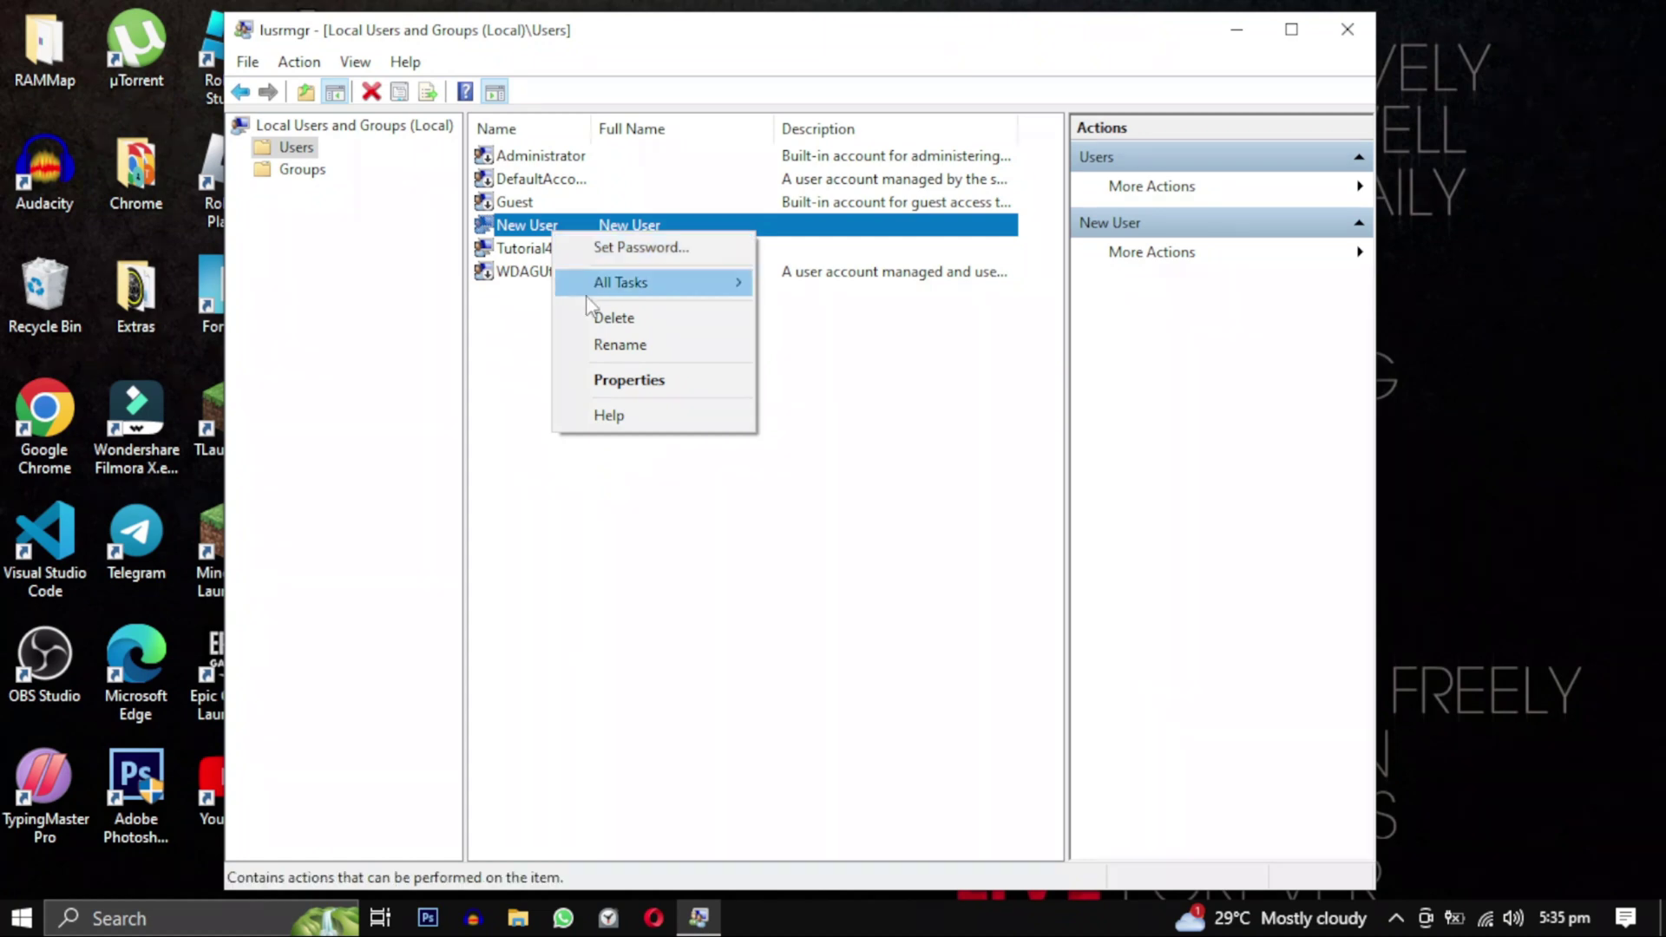
left_click(510, 337)
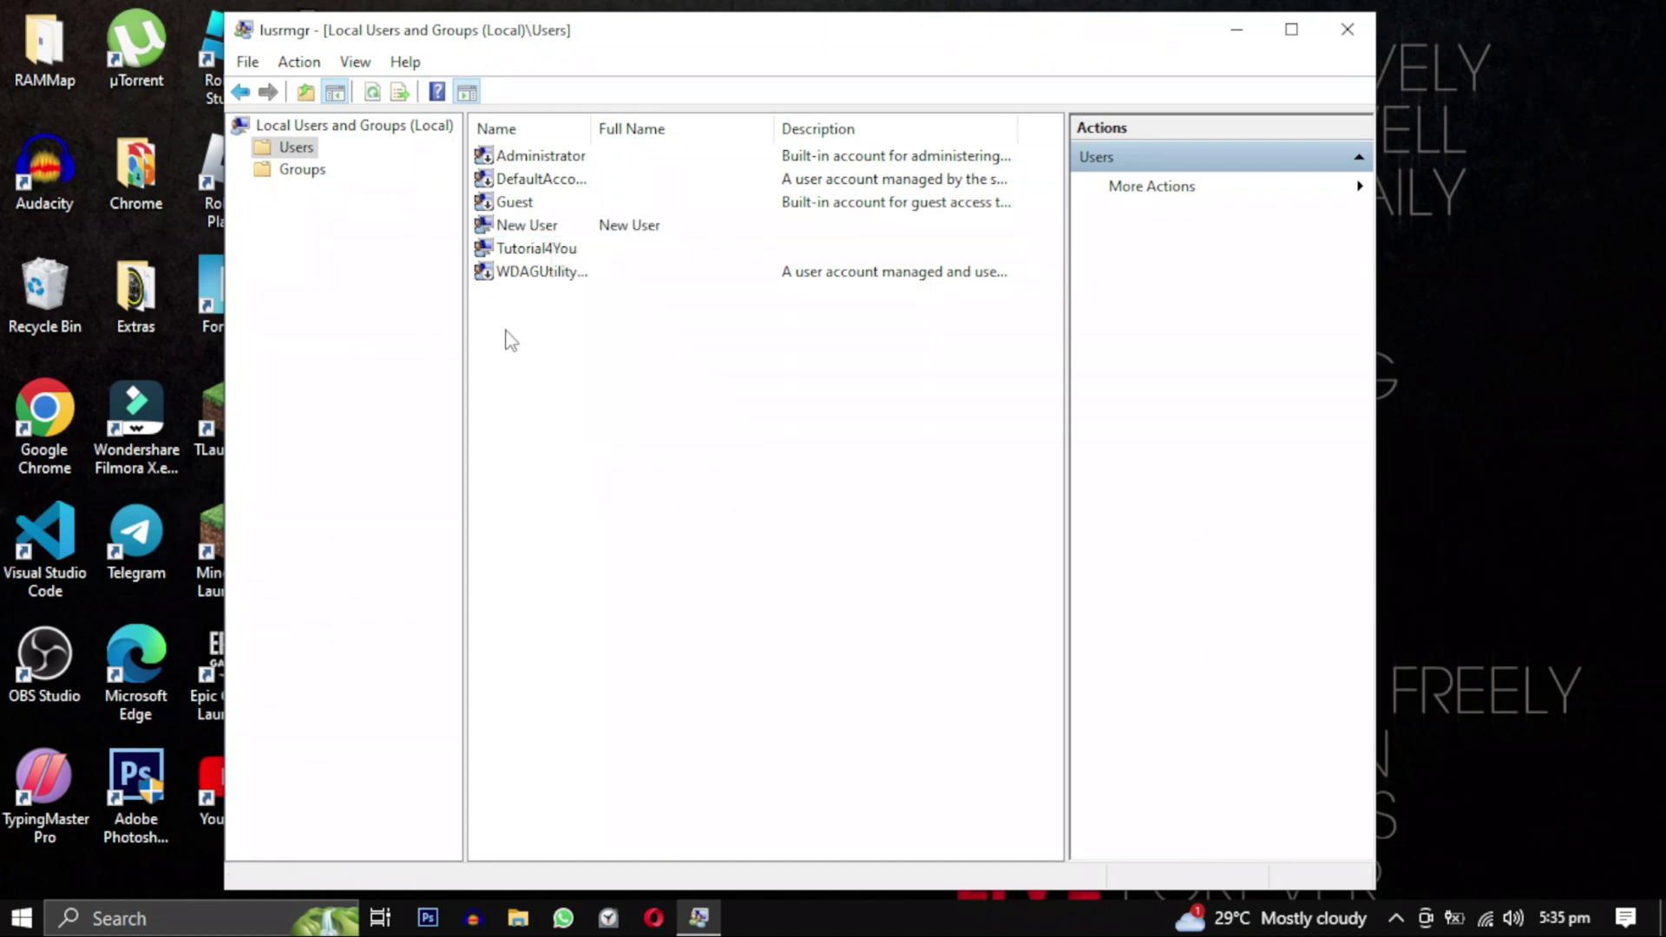